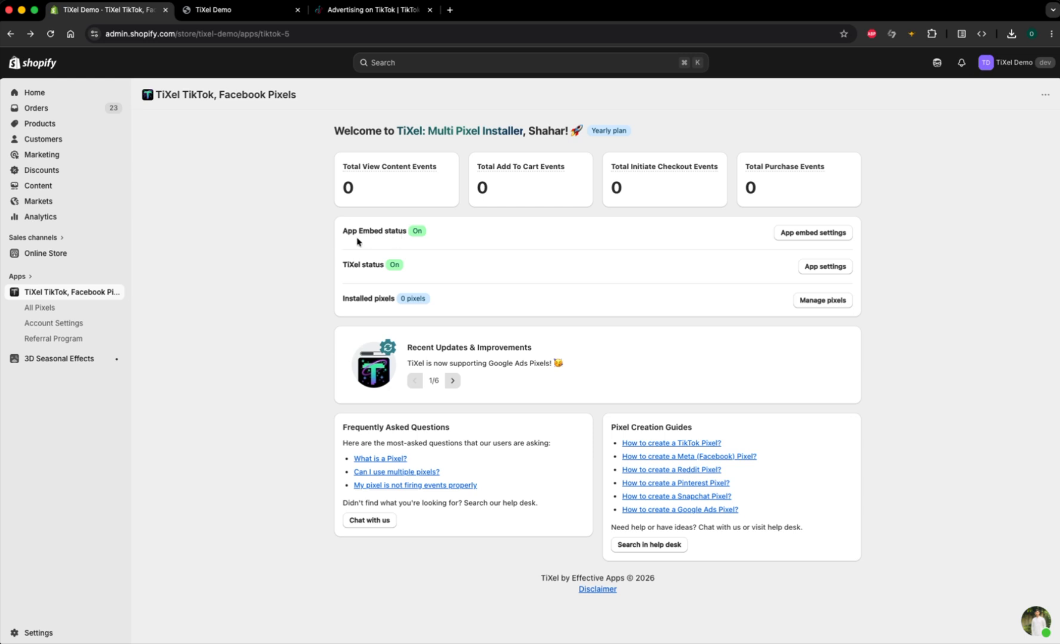
Step: Start adding a new TikTok pixel of the Events API type from the app's list of all pixels
click(69, 310)
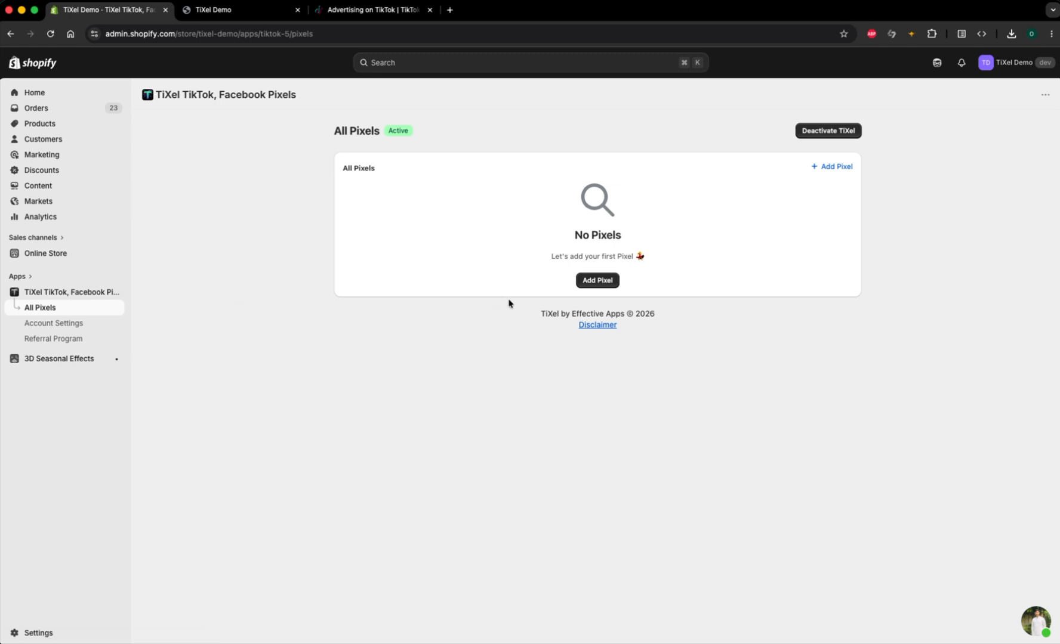
click(600, 284)
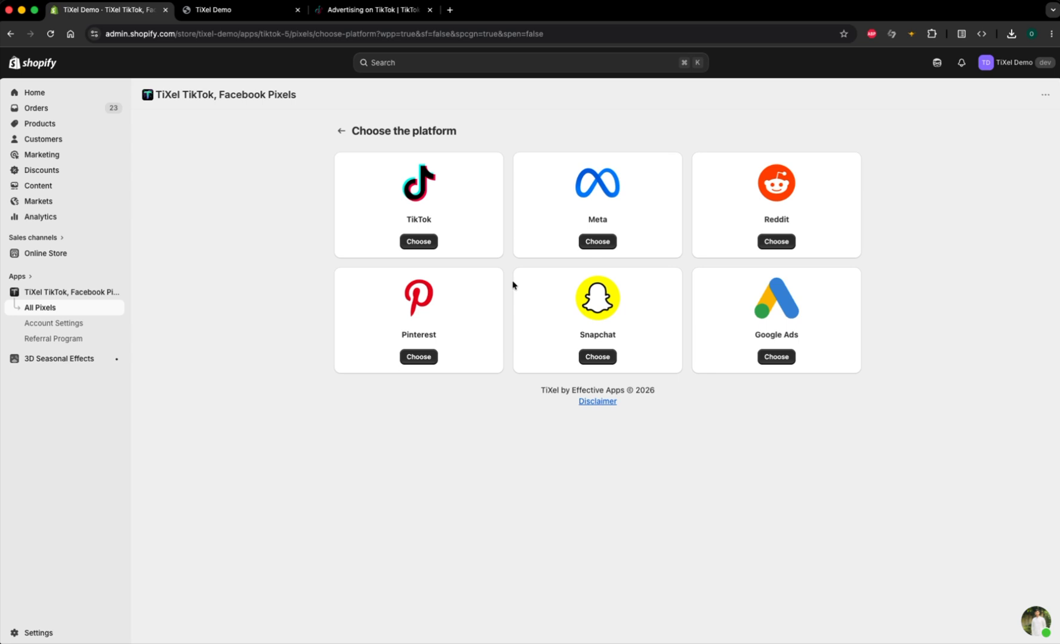
click(419, 242)
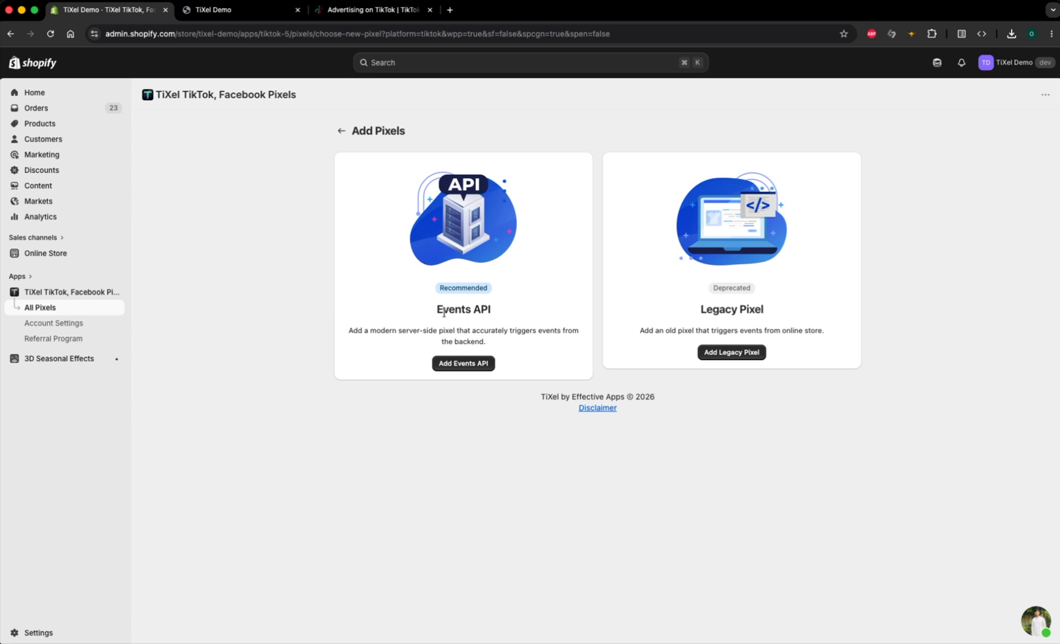
click(452, 363)
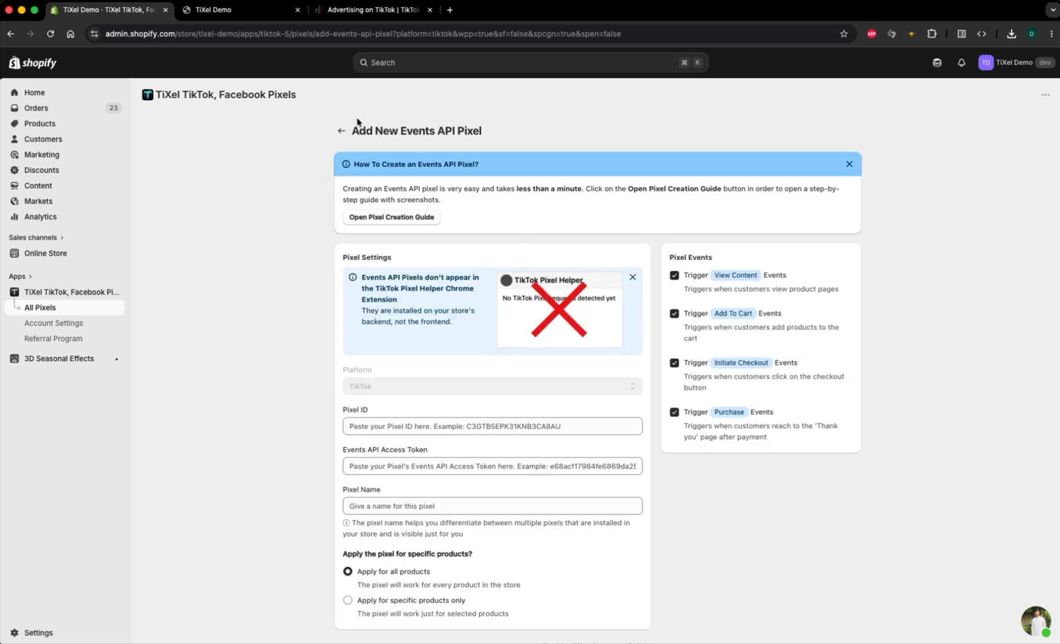
Step: Switch to TikTok Ads Manager and open the Events Manager
click(343, 11)
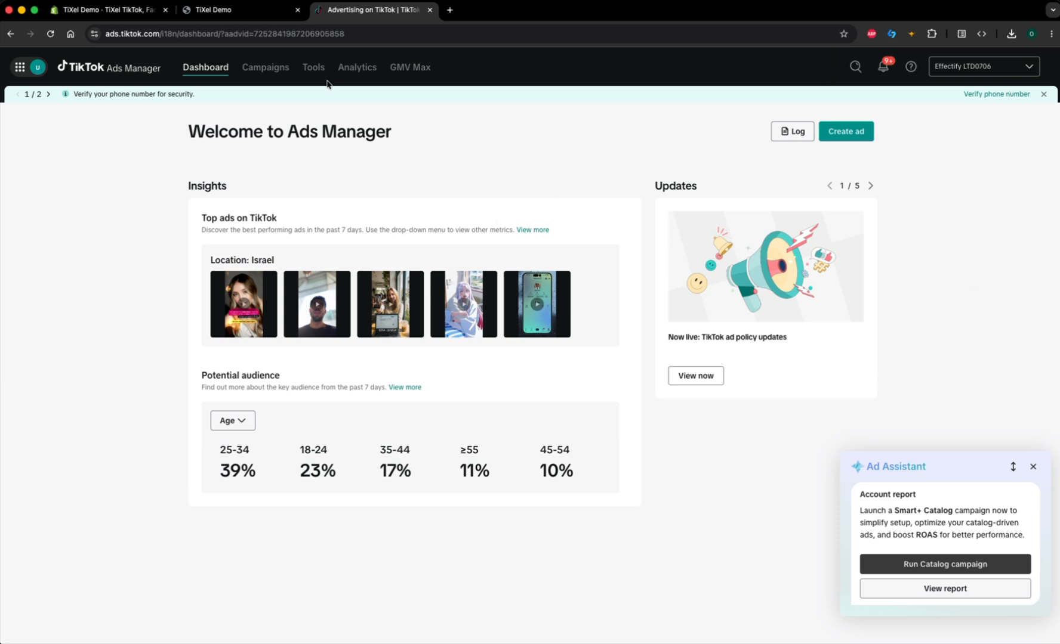
mouse_move(309, 70)
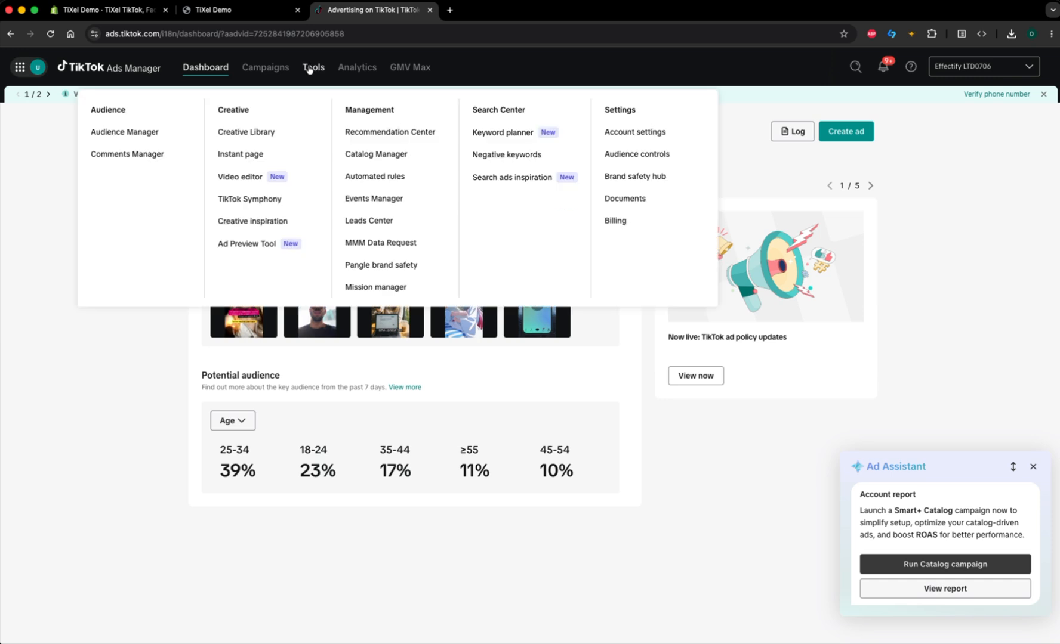
click(371, 198)
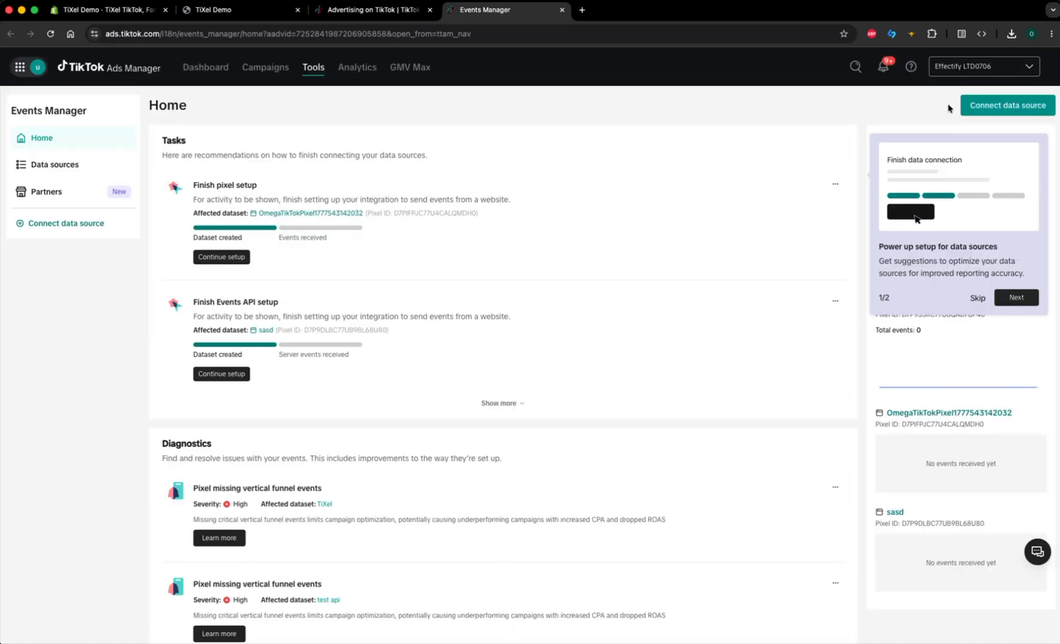
Step: Start connecting a new data source of the Web type
click(1003, 108)
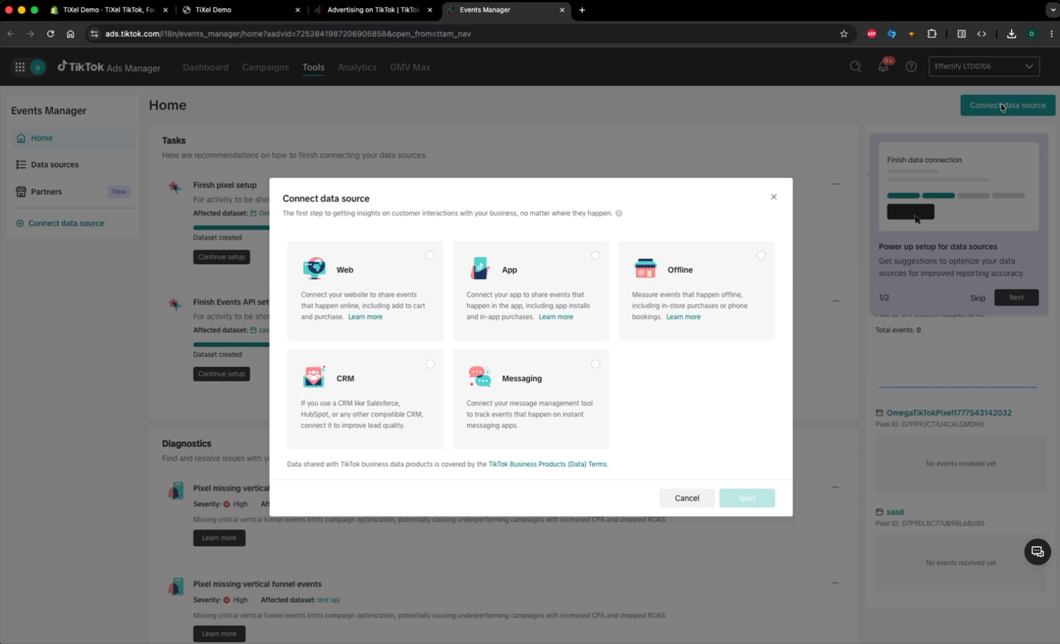
click(396, 294)
click(746, 498)
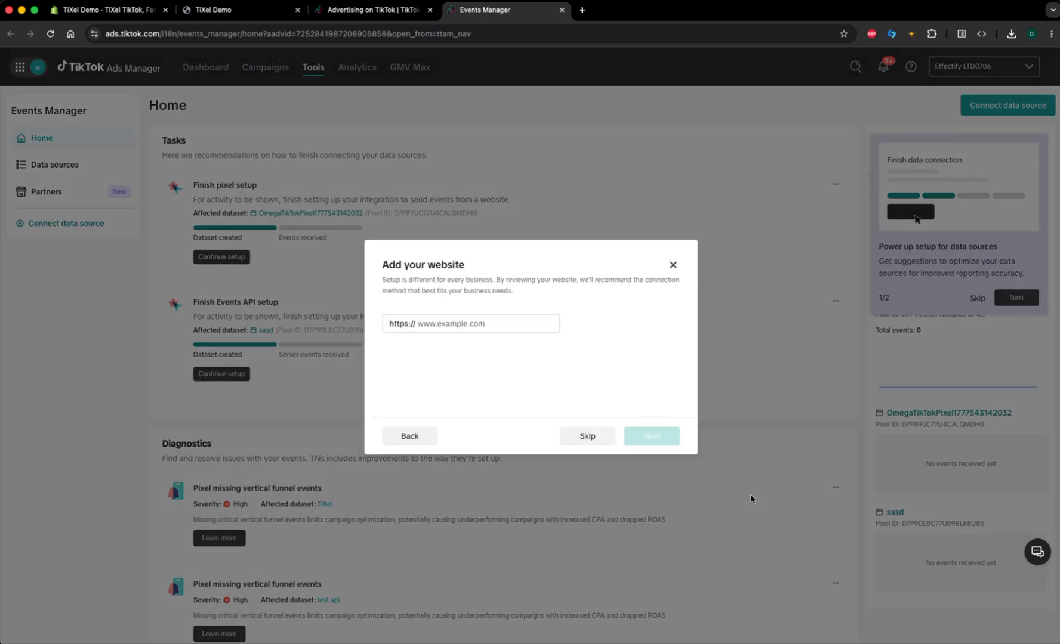
Step: Enter example.com as the website for the data source and continue
click(467, 322)
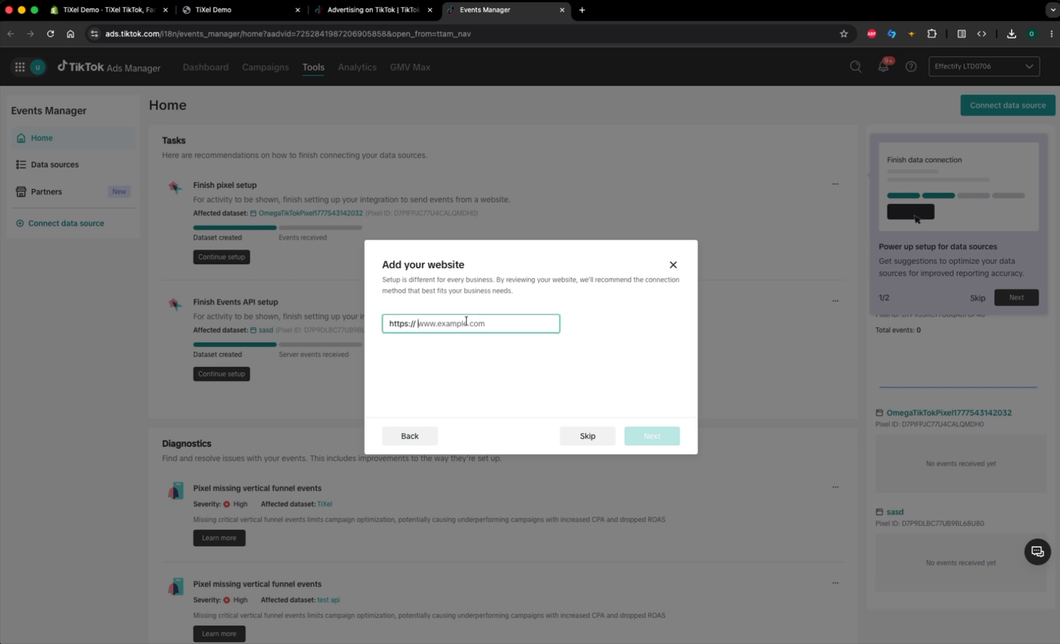
text(example)
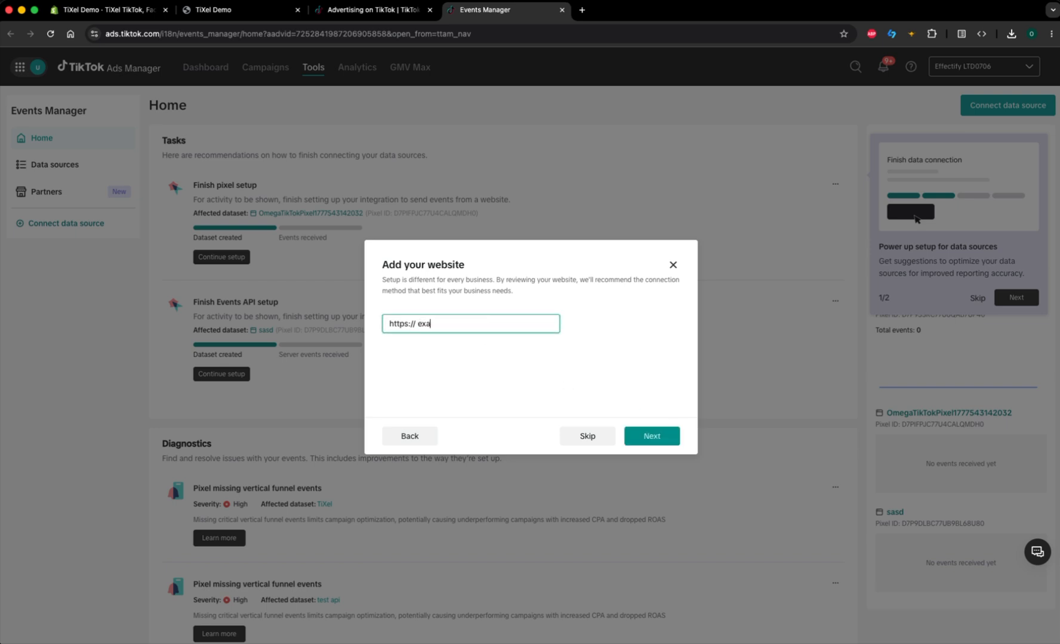
key(BackSpace)
key(BackSpace)
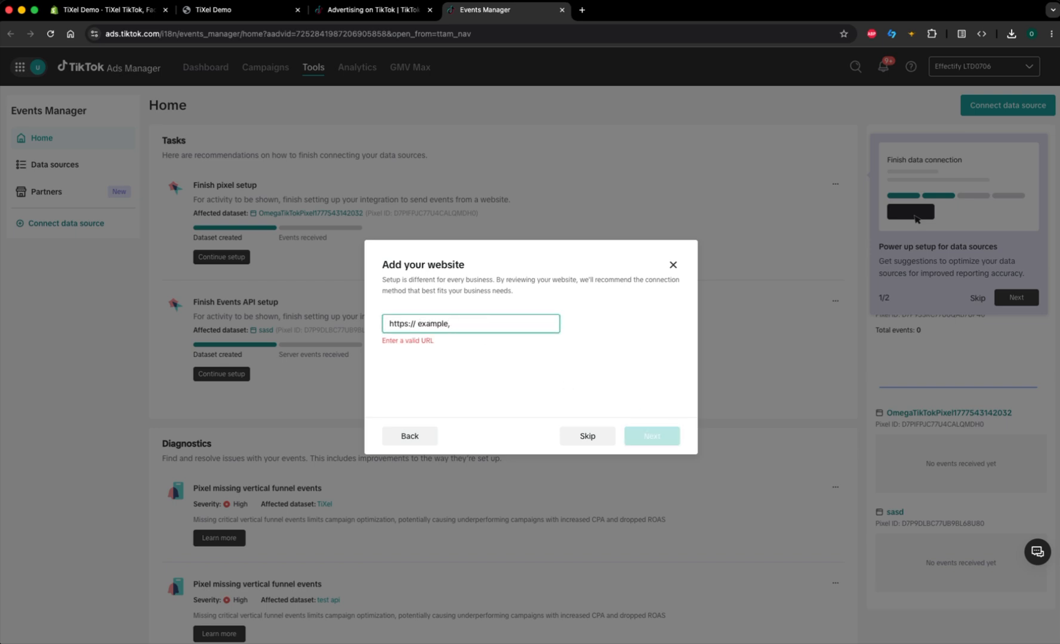
text(.com)
click(666, 436)
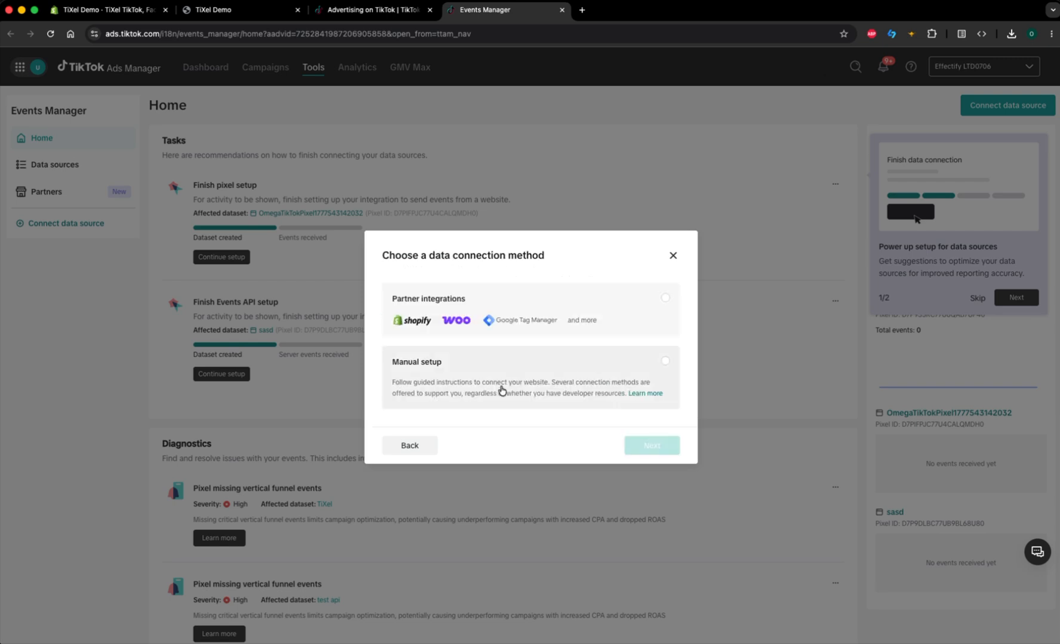
Step: Choose manual setup with Events API as the connection method for the website
click(497, 387)
click(650, 446)
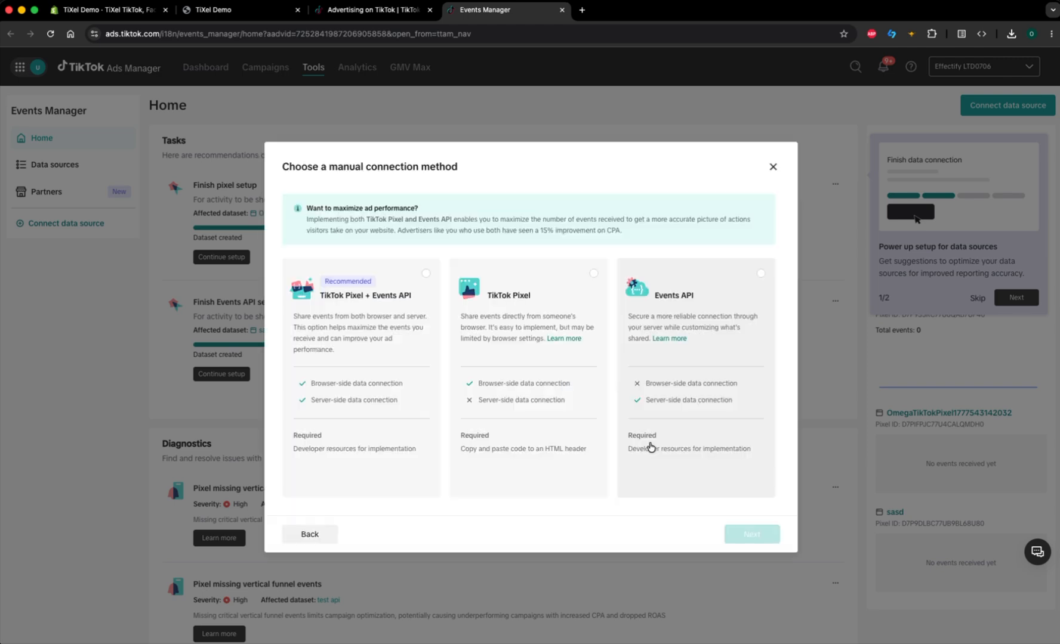
click(691, 312)
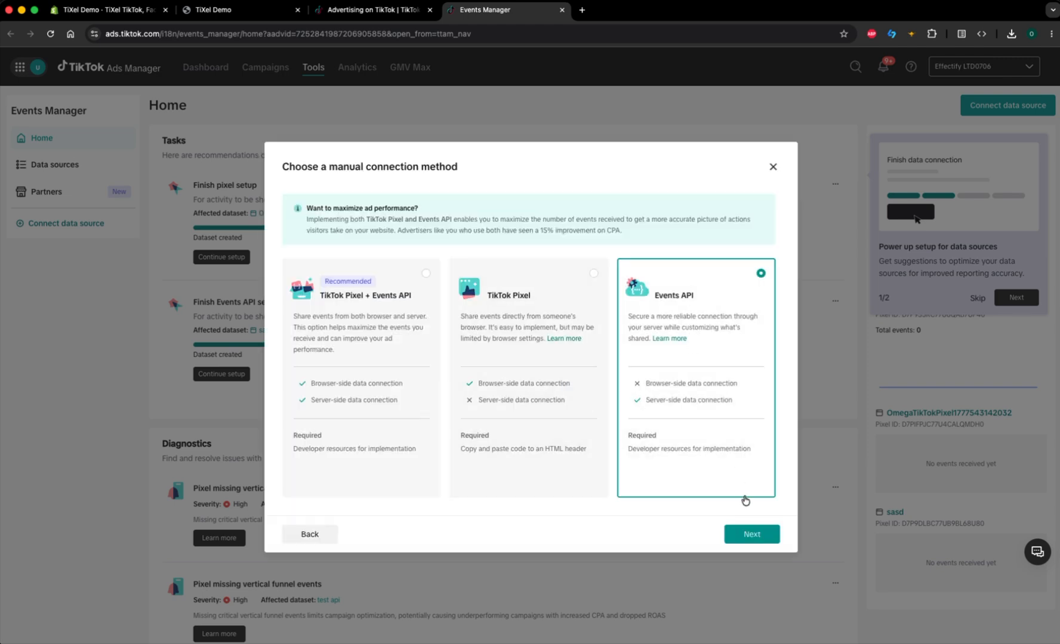
click(751, 535)
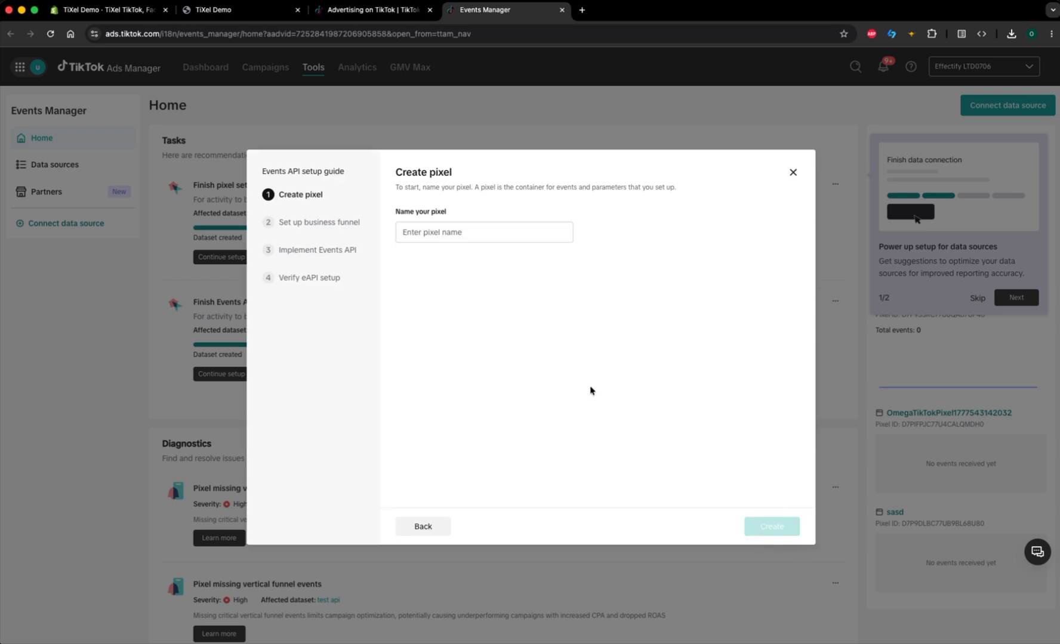
Step: Name the pixel "TiXel Demo 2026 Version 2" and create it
click(471, 230)
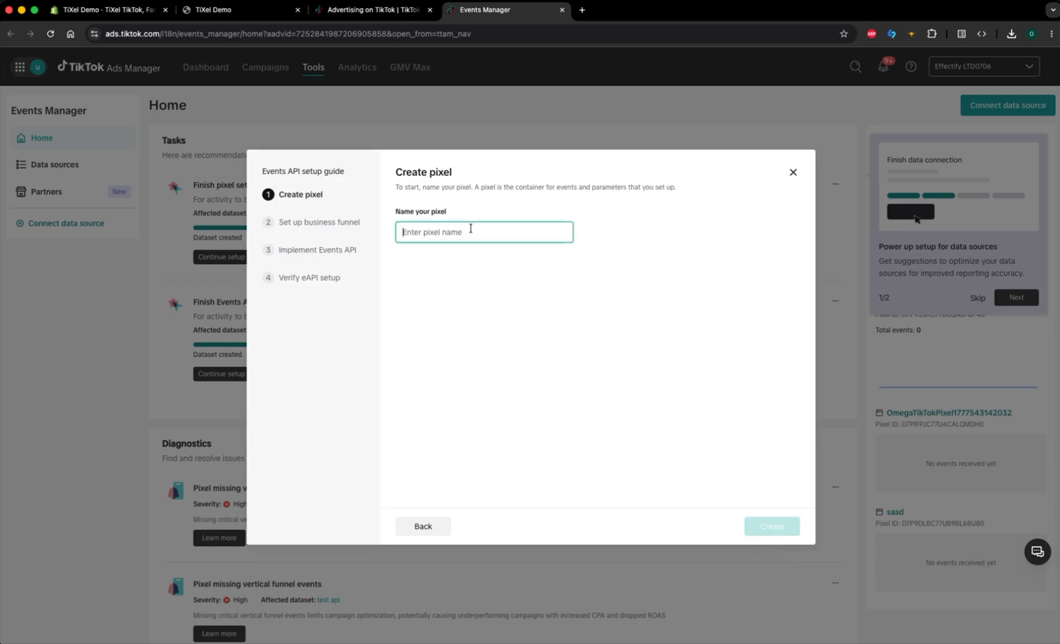
key(Caps_Lock)
text(TiXel D)
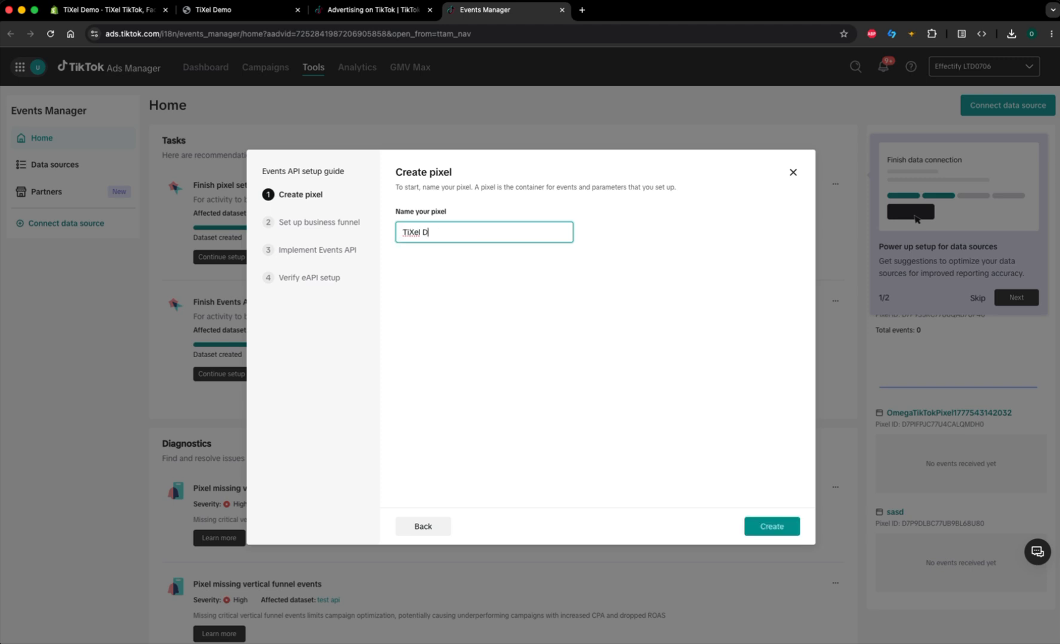
text(emo 2026)
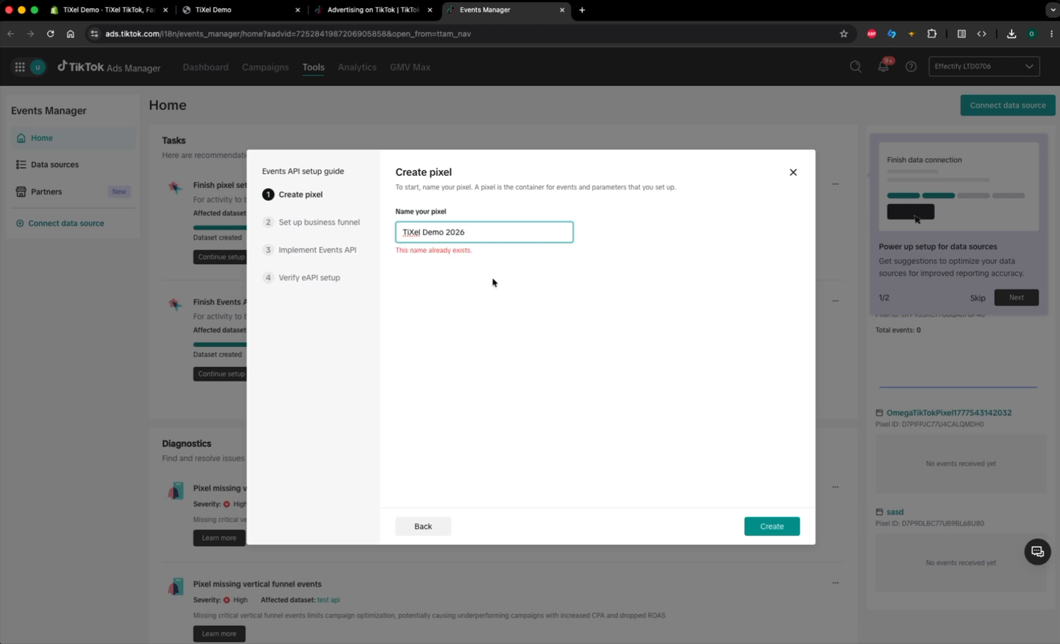
text( Version 2)
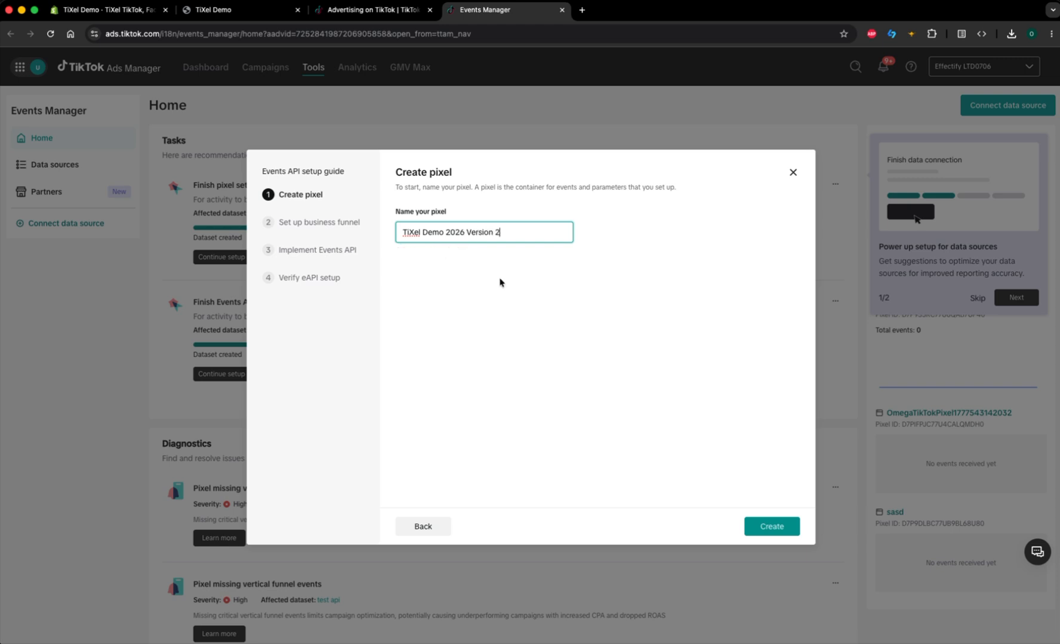
click(781, 528)
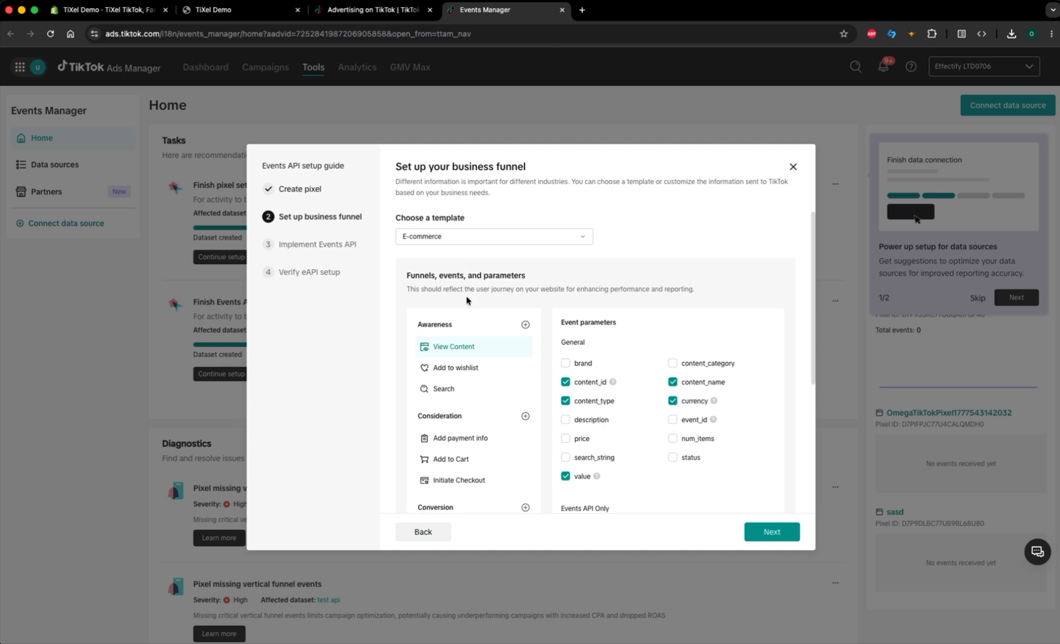
Step: Remove Add to wishlist, Search, Add payment info, Place an Order and Complete Registration from the business funnel, and continue to the Events API implementation
scroll(526, 352, down, 1)
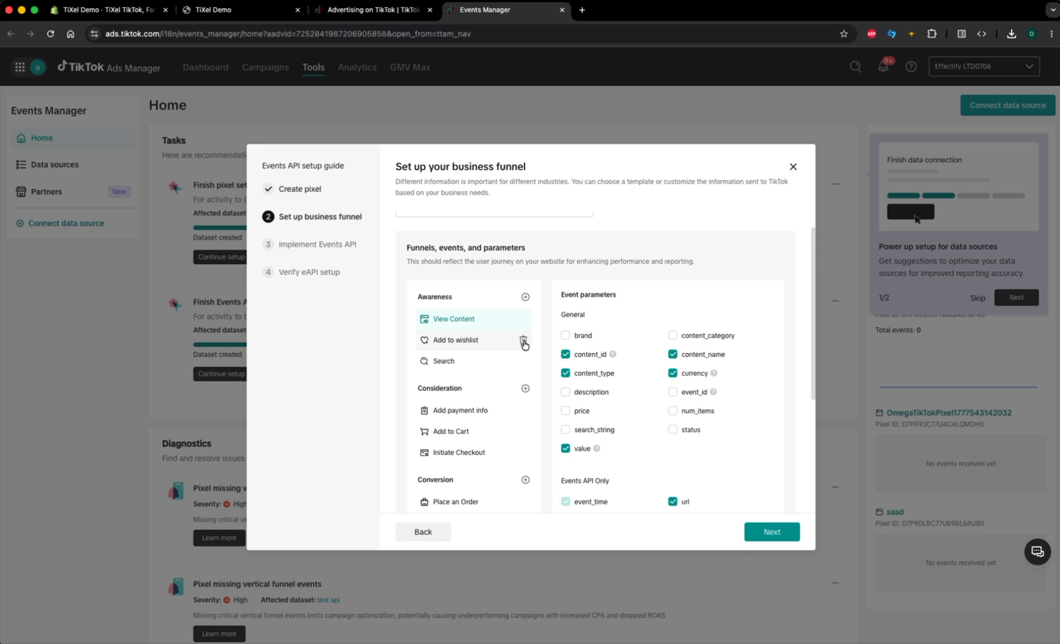
click(523, 342)
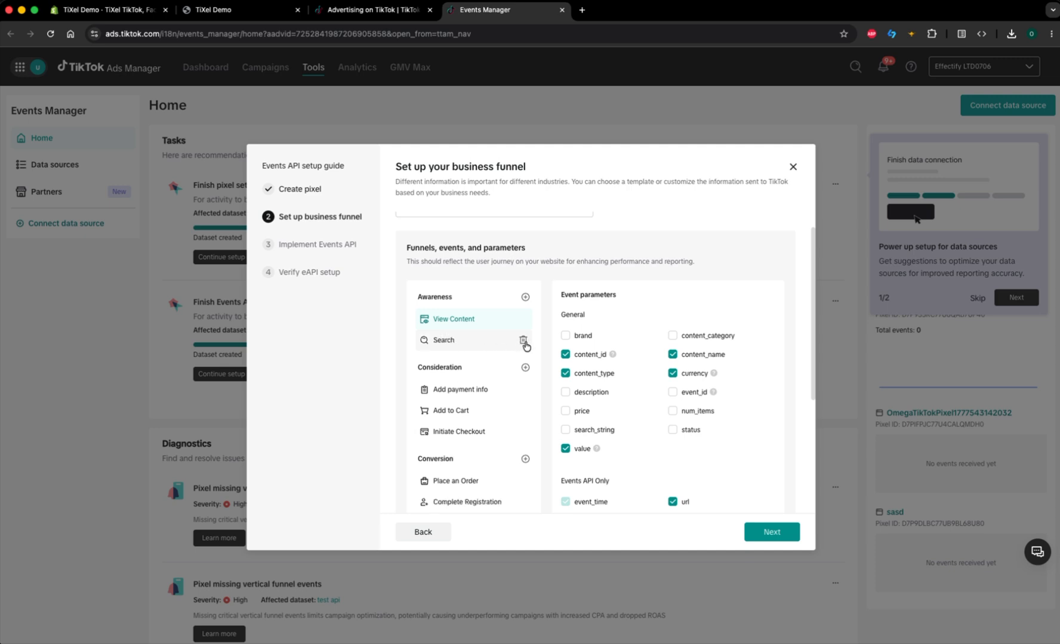
click(523, 341)
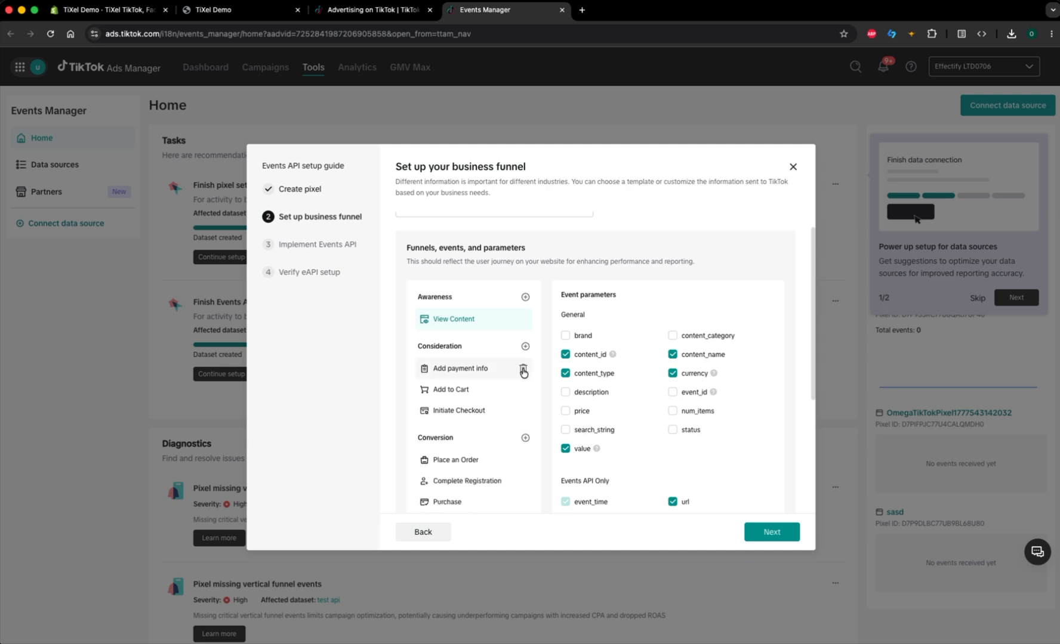
click(523, 370)
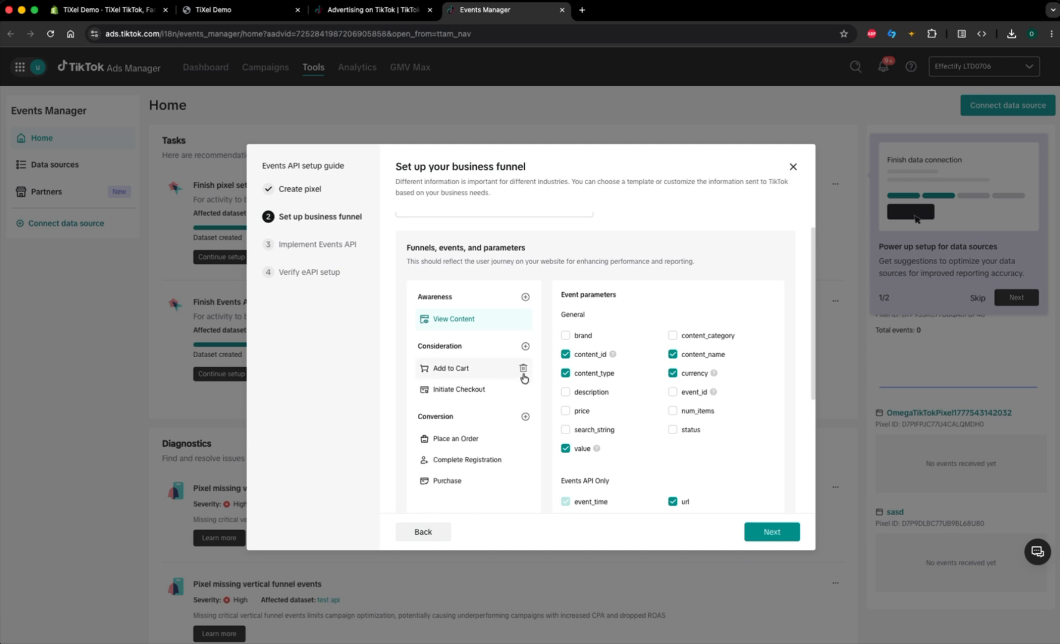
click(524, 439)
click(523, 440)
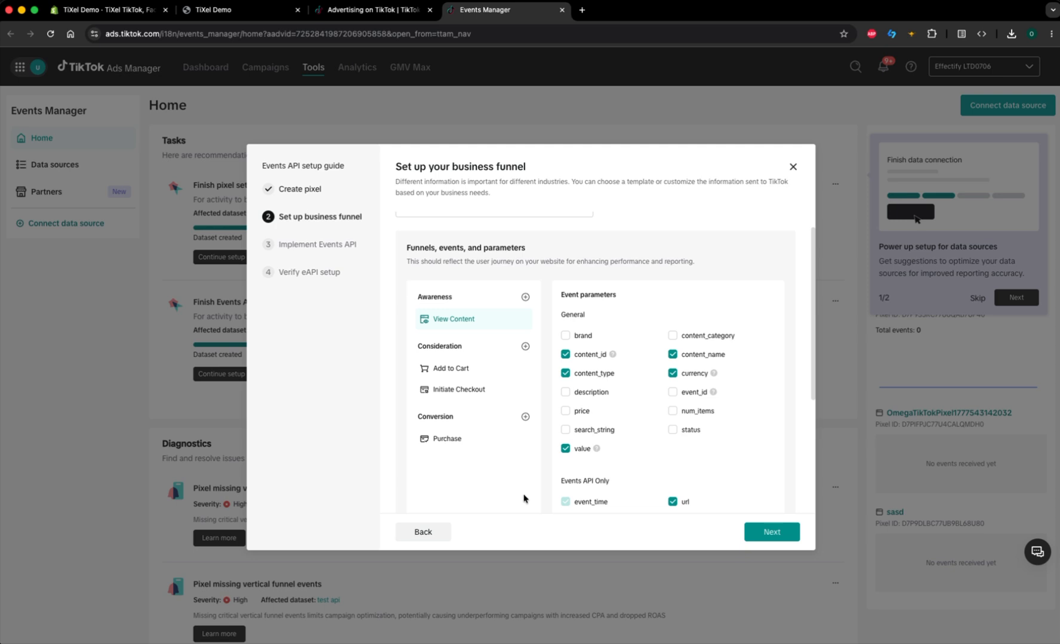
click(770, 533)
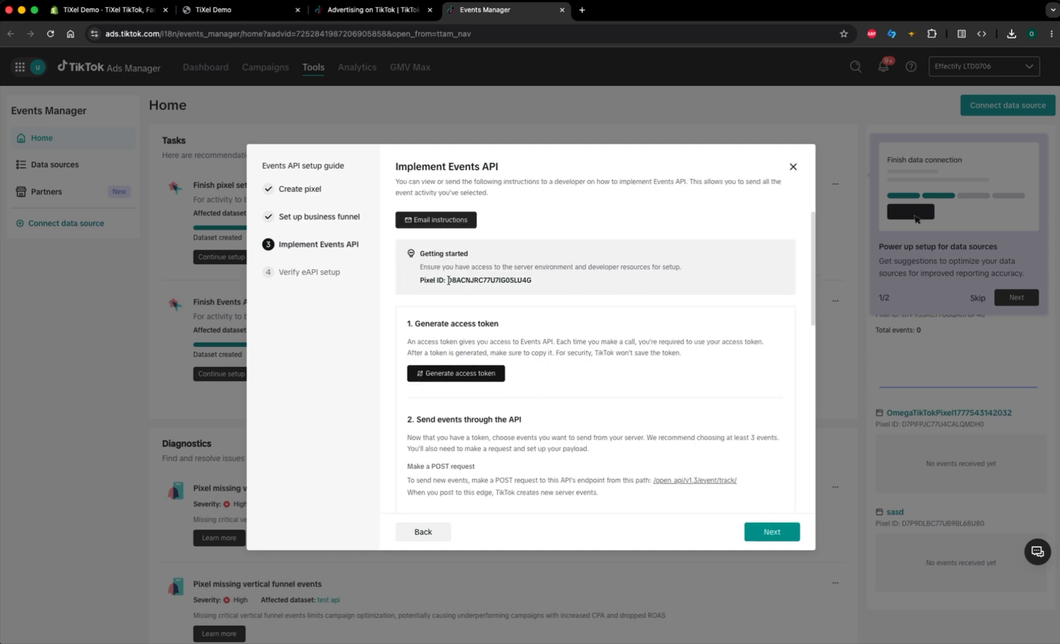
Step: Copy the new pixel's ID from TikTok and paste it as the Pixel ID of the Events API pixel in the Shopify app
drag(448, 280, 539, 284)
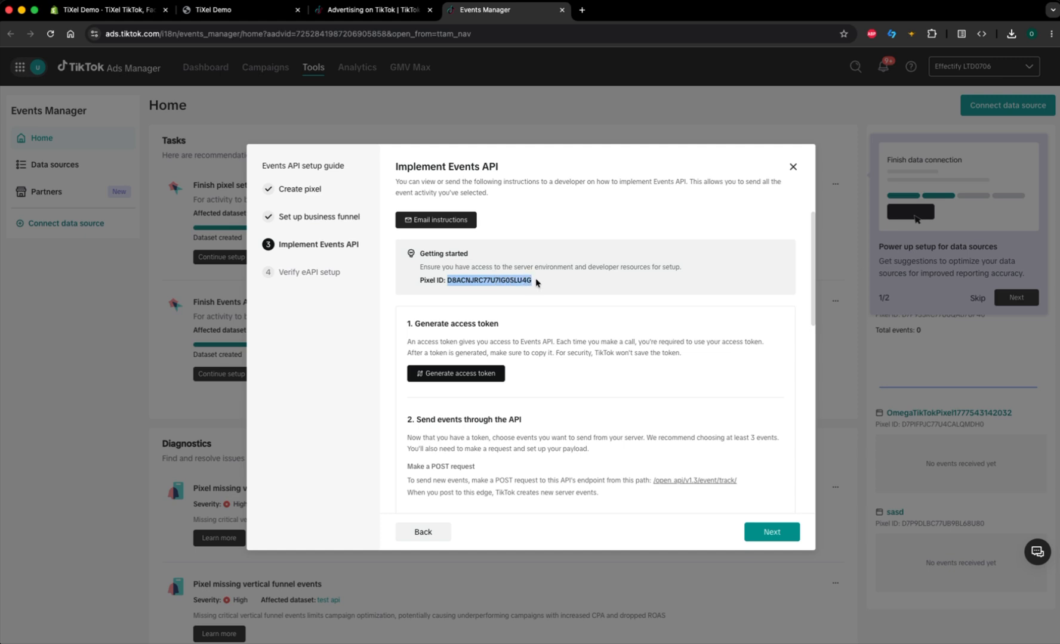
right_click(500, 282)
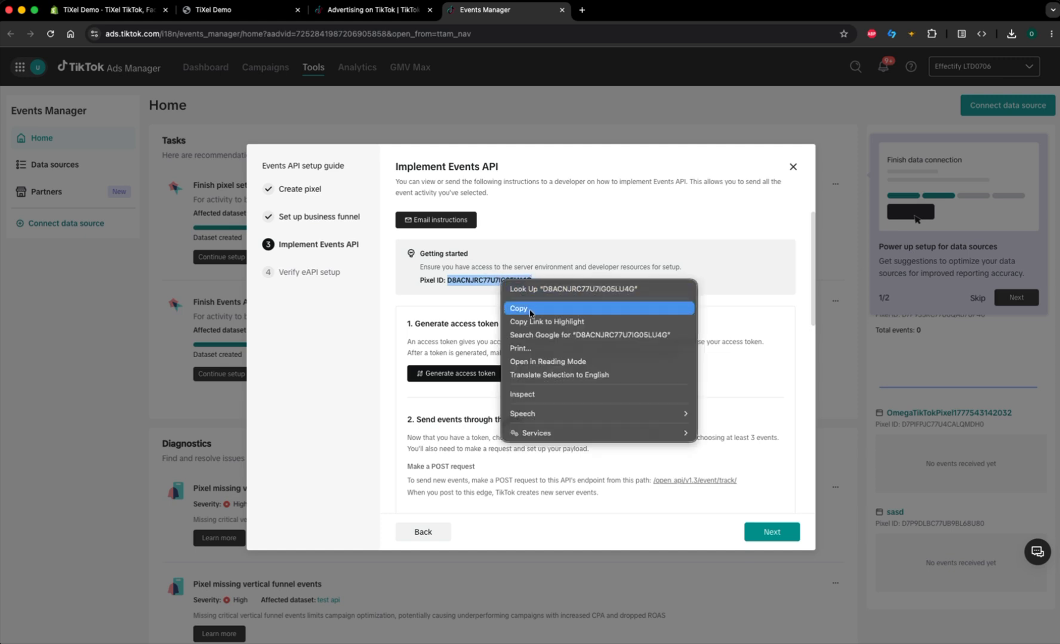
click(529, 310)
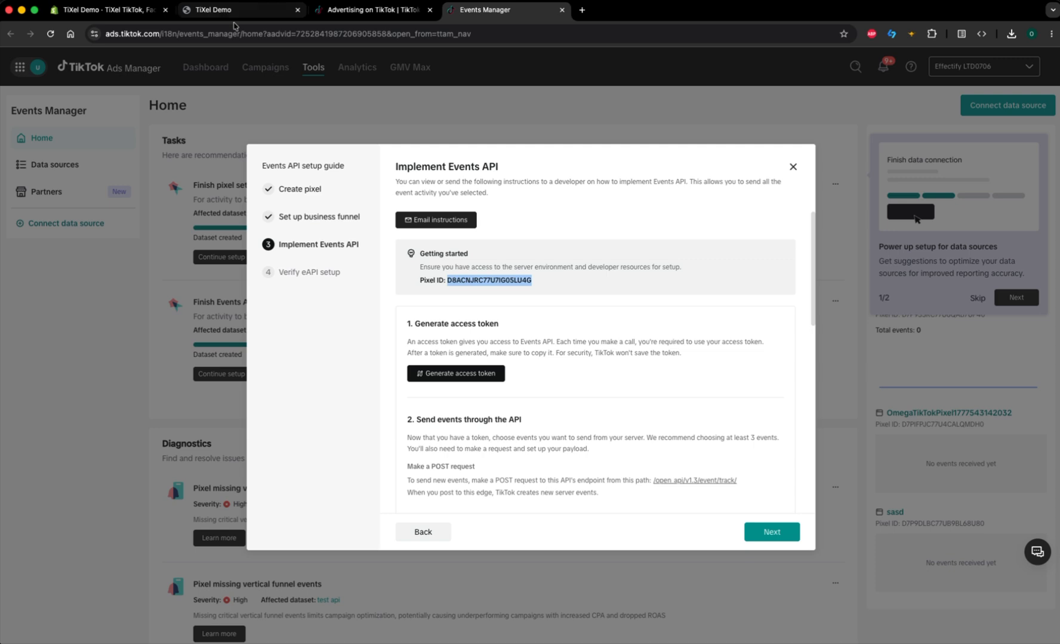
click(119, 10)
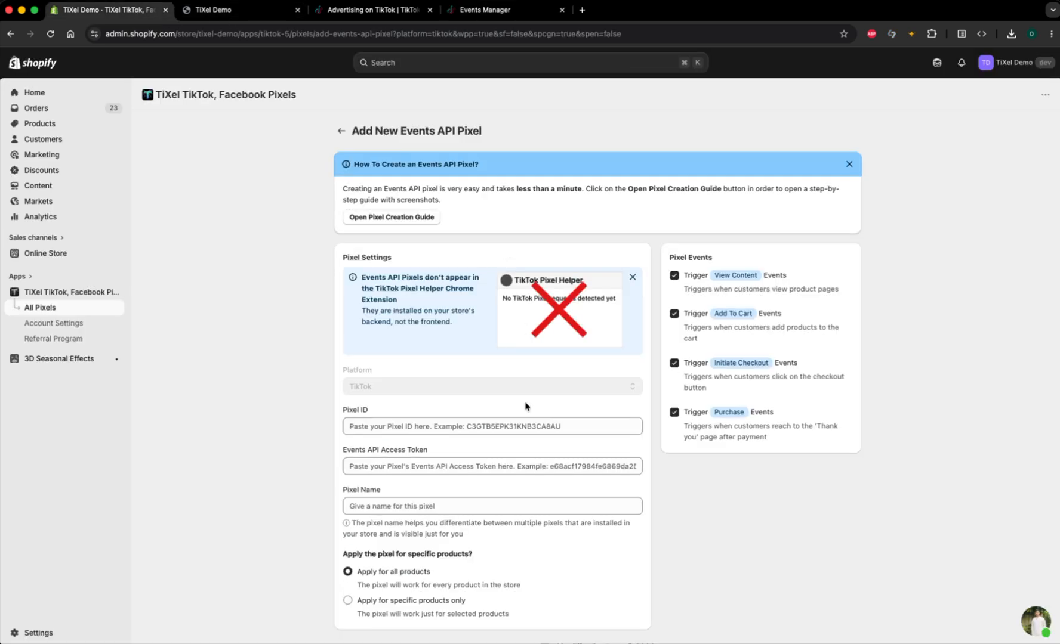
scroll(418, 375, down, 1)
click(412, 399)
key(cmd+v)
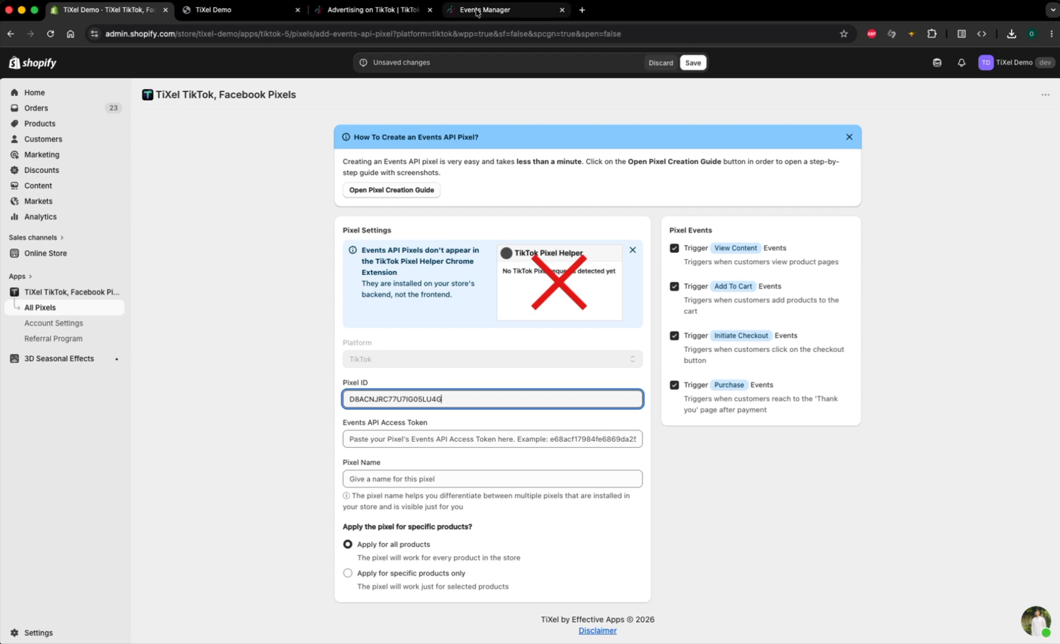
Step: Return to the TikTok Events Manager and generate an Events API access token for the new pixel
click(399, 12)
click(481, 12)
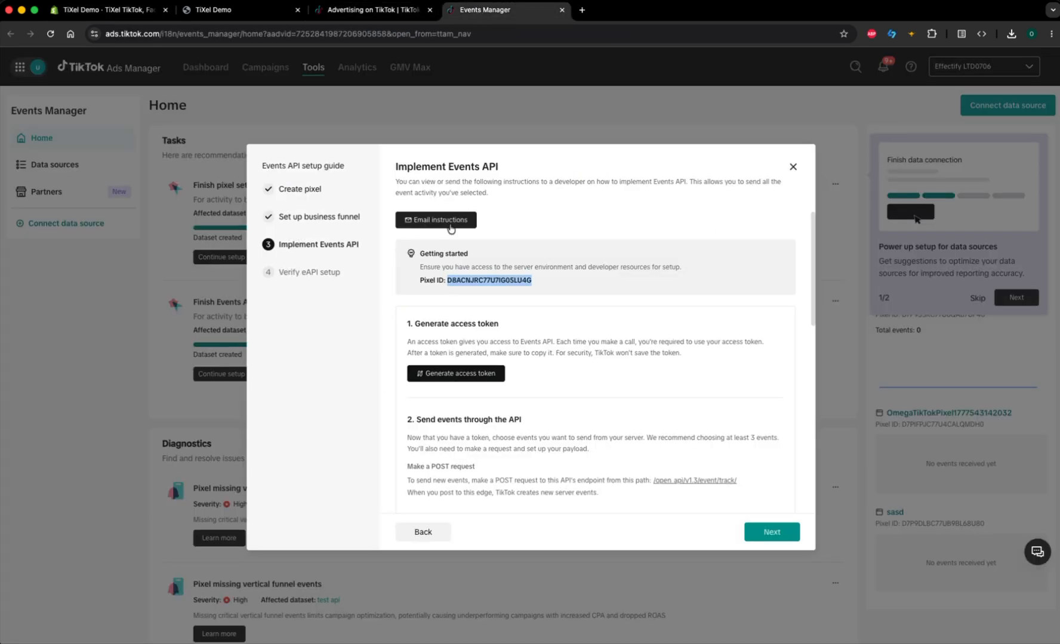
scroll(458, 373, down, 1)
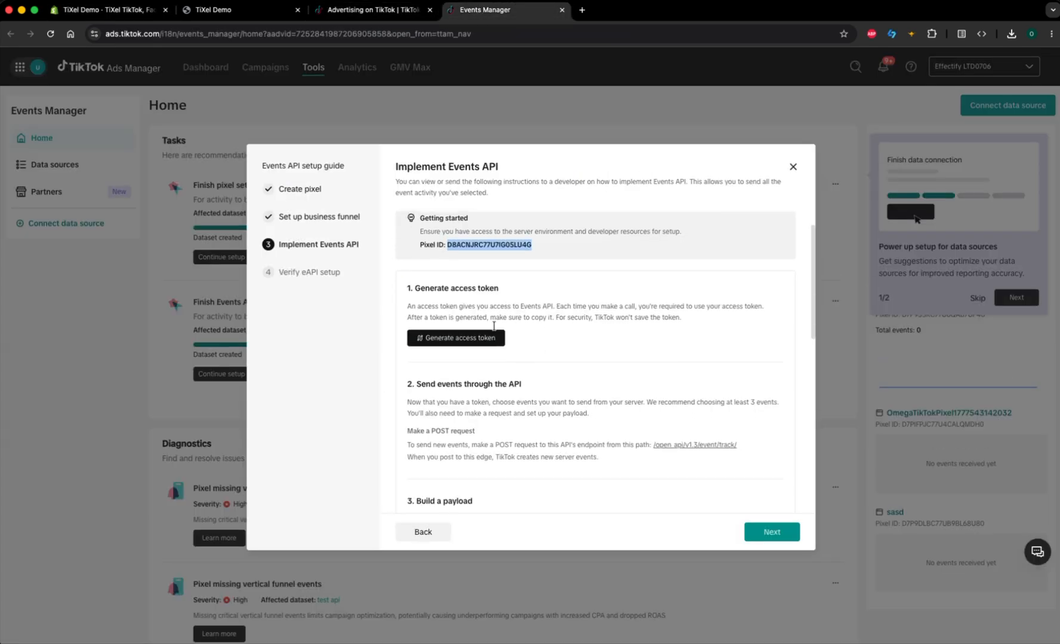
click(470, 349)
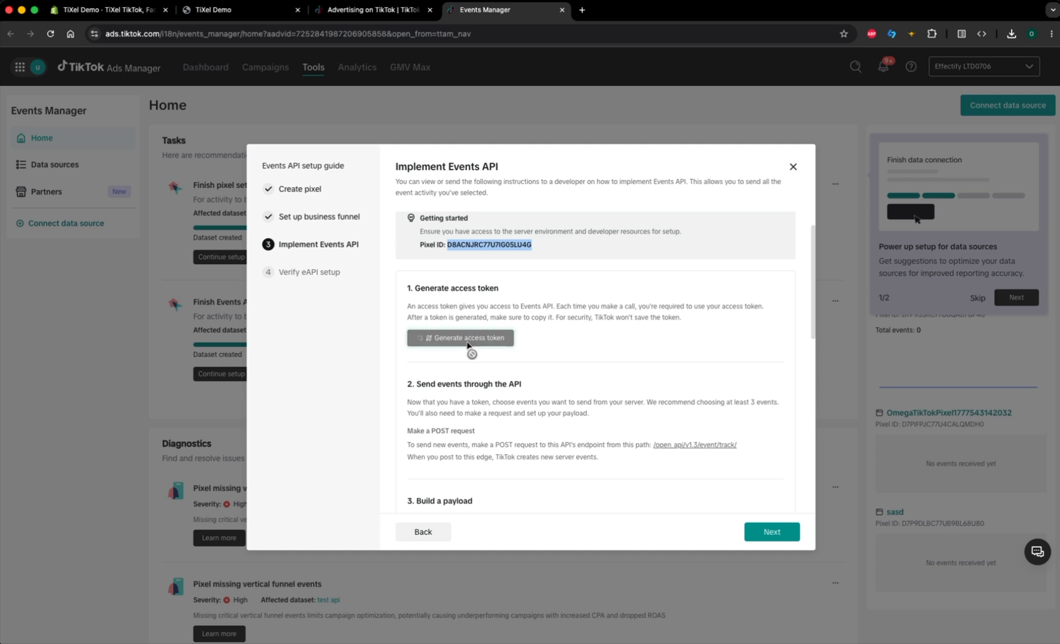
Step: Copy the generated Events API access token and finish the Events API setup guide
click(540, 389)
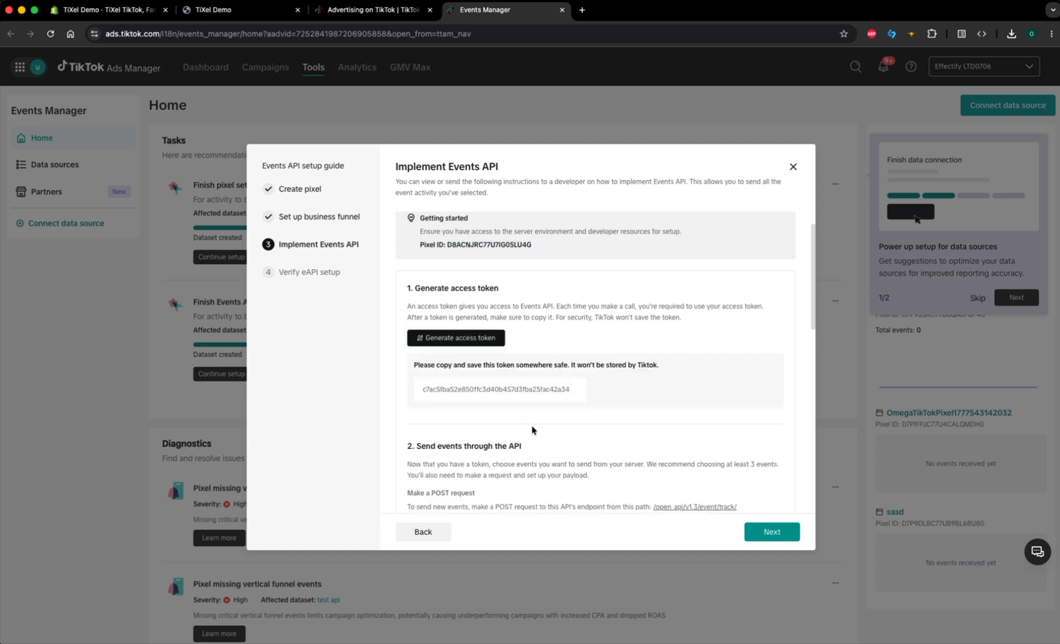
click(508, 396)
click(788, 543)
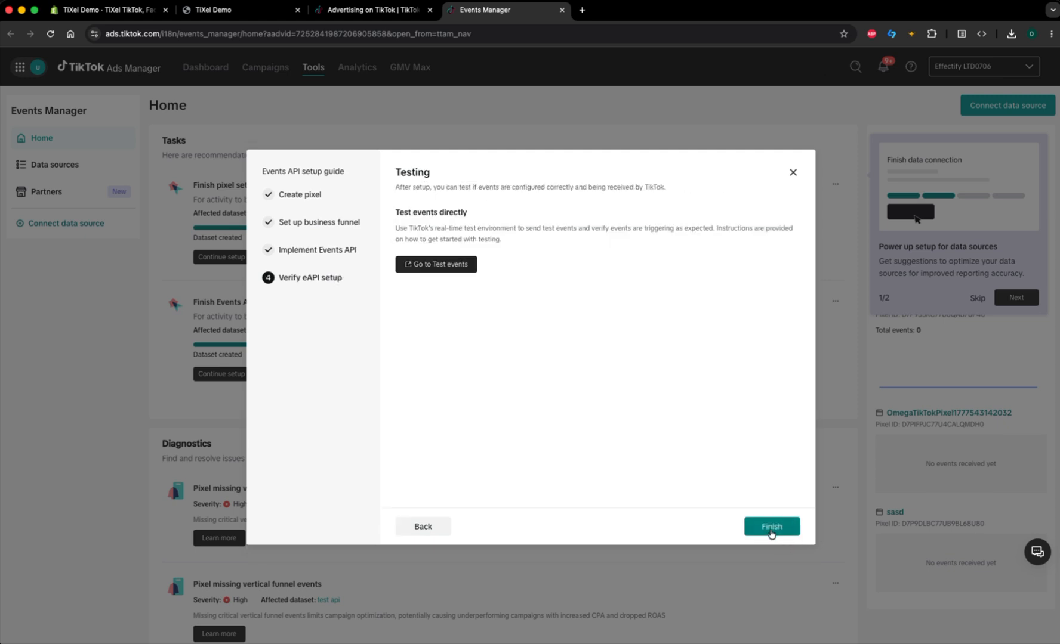
click(768, 529)
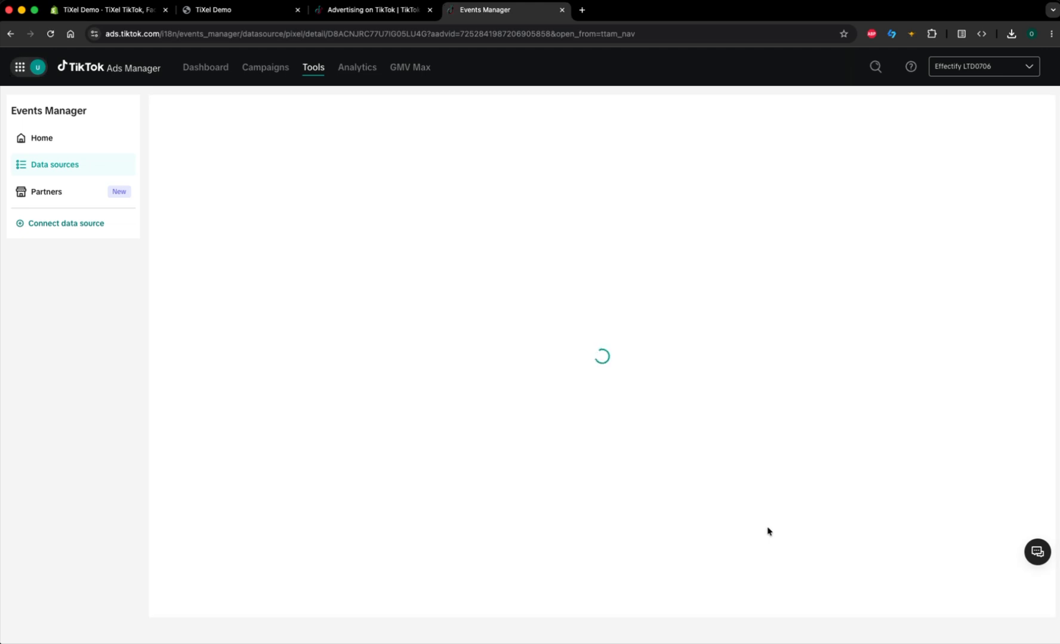
Step: Close the TikTok Events Manager, return to the Shopify app and paste the access token as the pixel's Events API Access Token
key(super+w)
key(super+1)
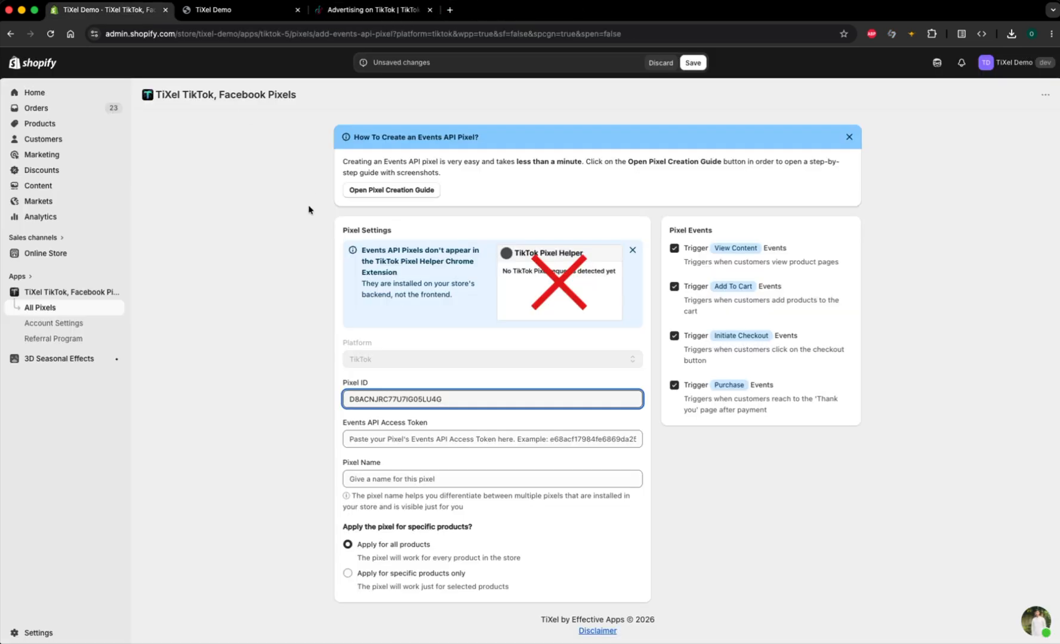
click(420, 442)
right_click(419, 442)
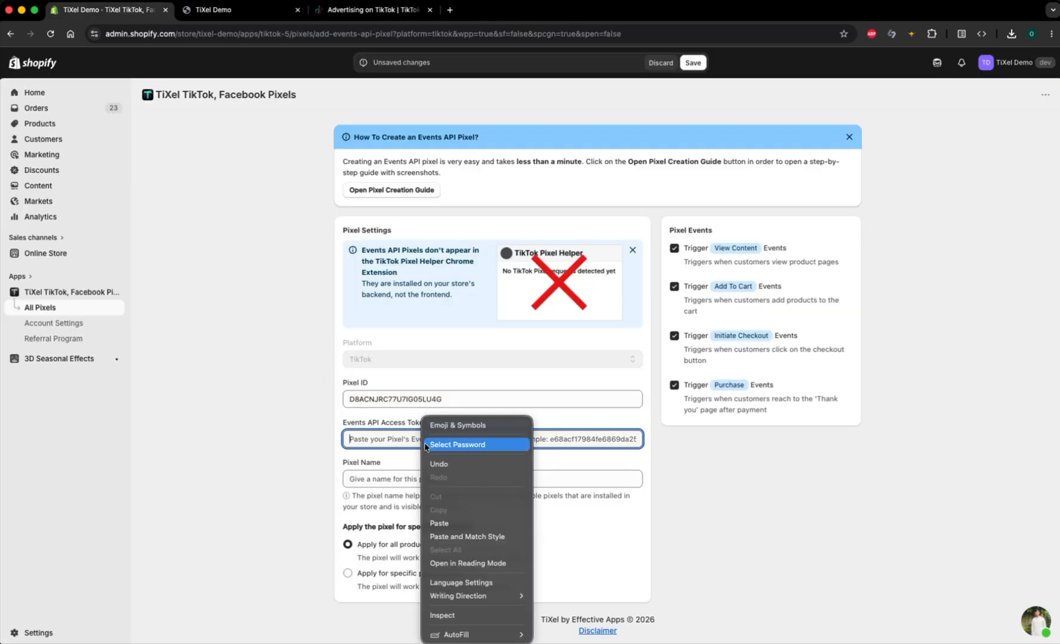
click(467, 523)
Step: Name the pixel "TiXel Demo Version 2" in the Shopify app, save it and complete the event activation
click(413, 478)
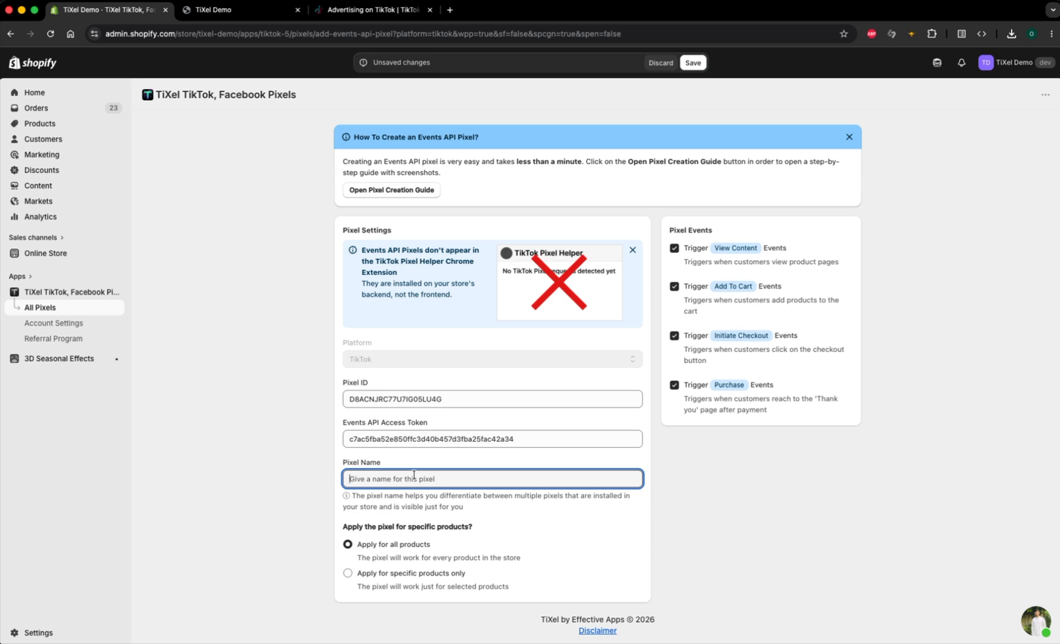
text(TiXel Demo Version 2)
click(645, 208)
click(693, 63)
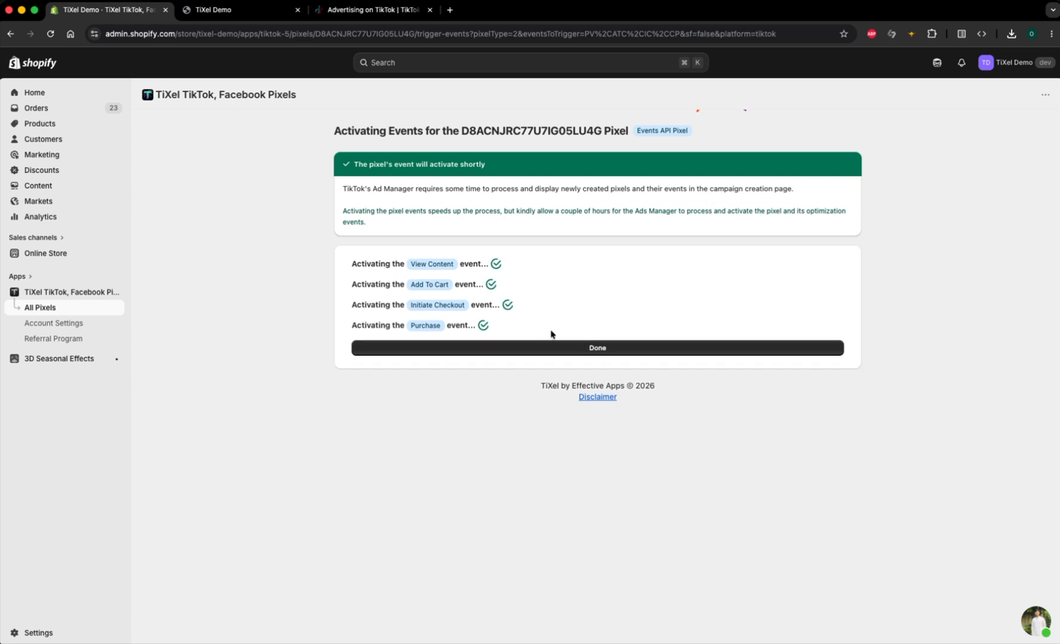
click(573, 354)
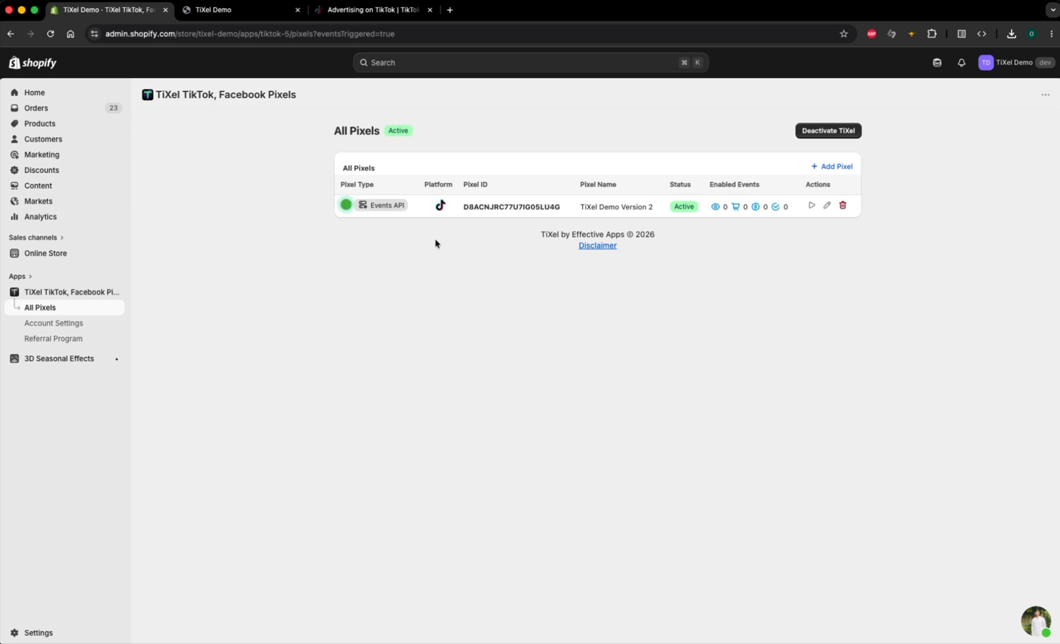
Step: View the Gift Message product page in the storefront, and reload the app's pixel list to check the View Content event
click(243, 15)
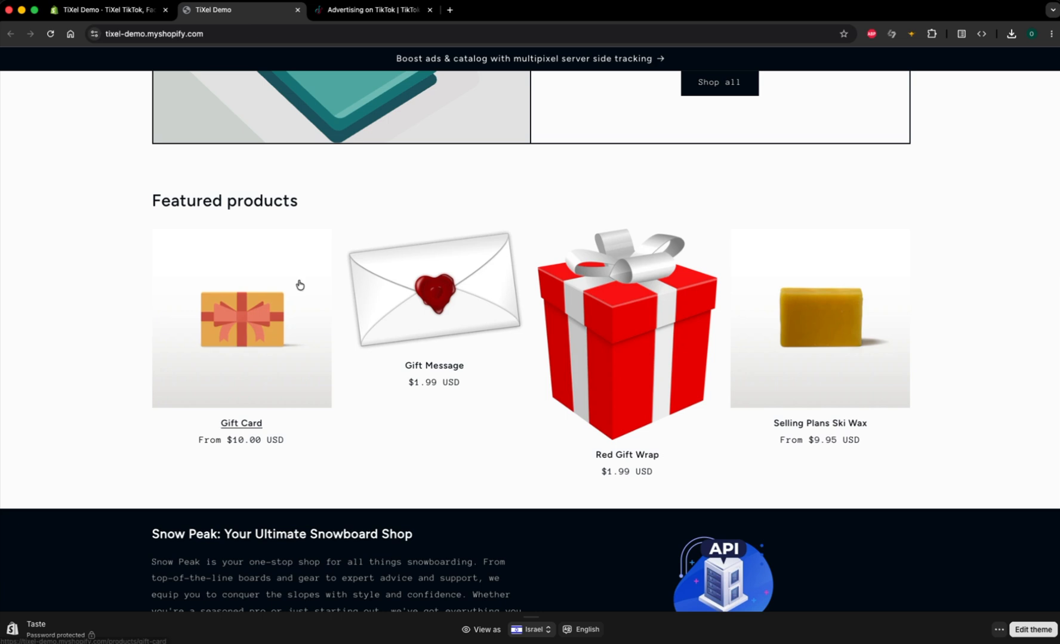
click(426, 295)
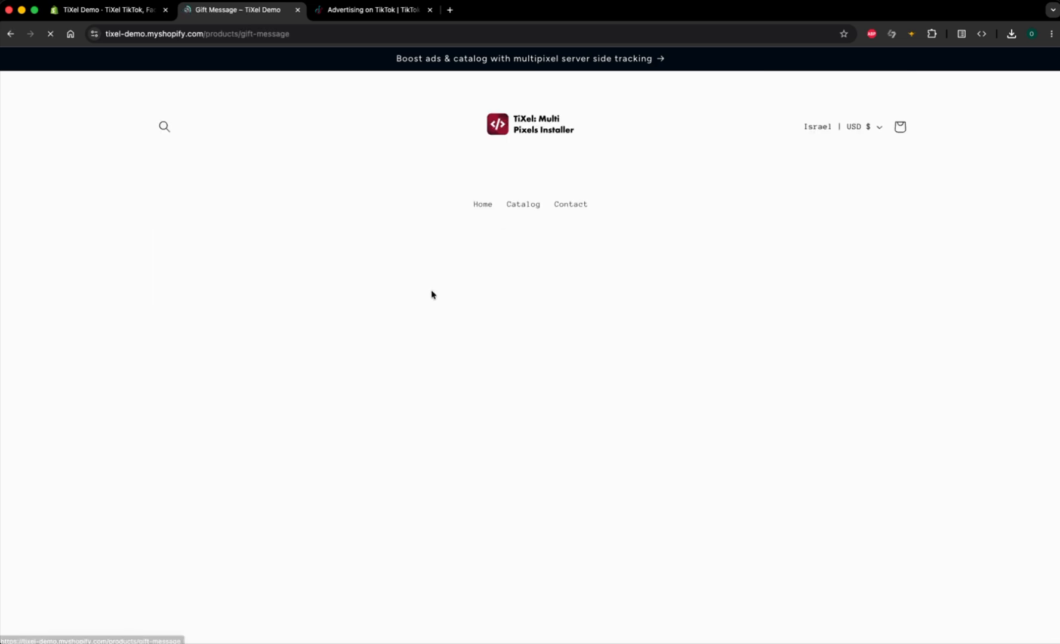
scroll(483, 370, down, 1)
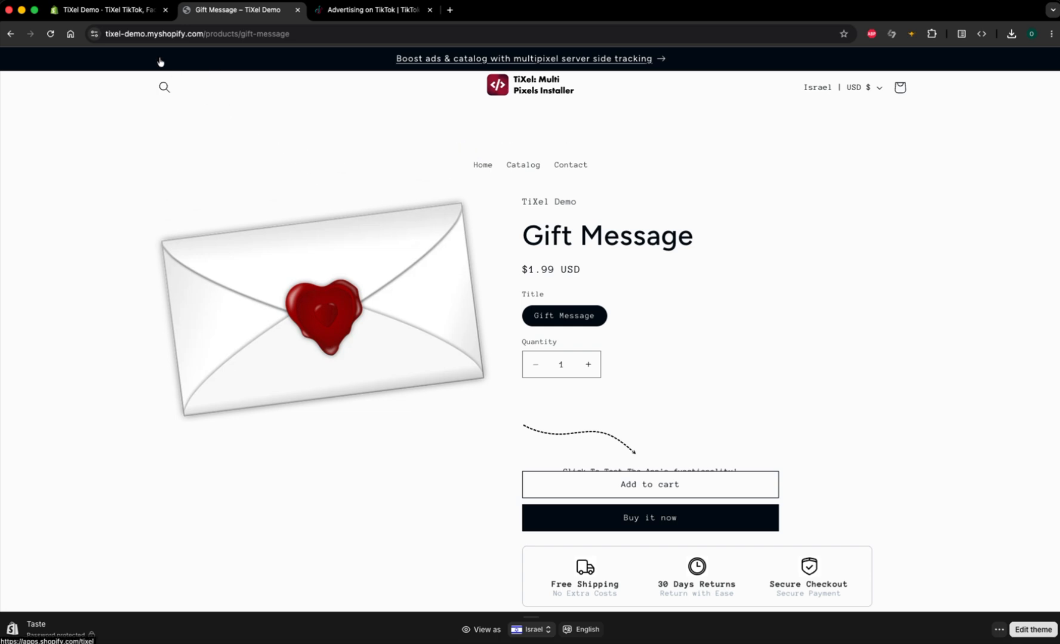
click(118, 14)
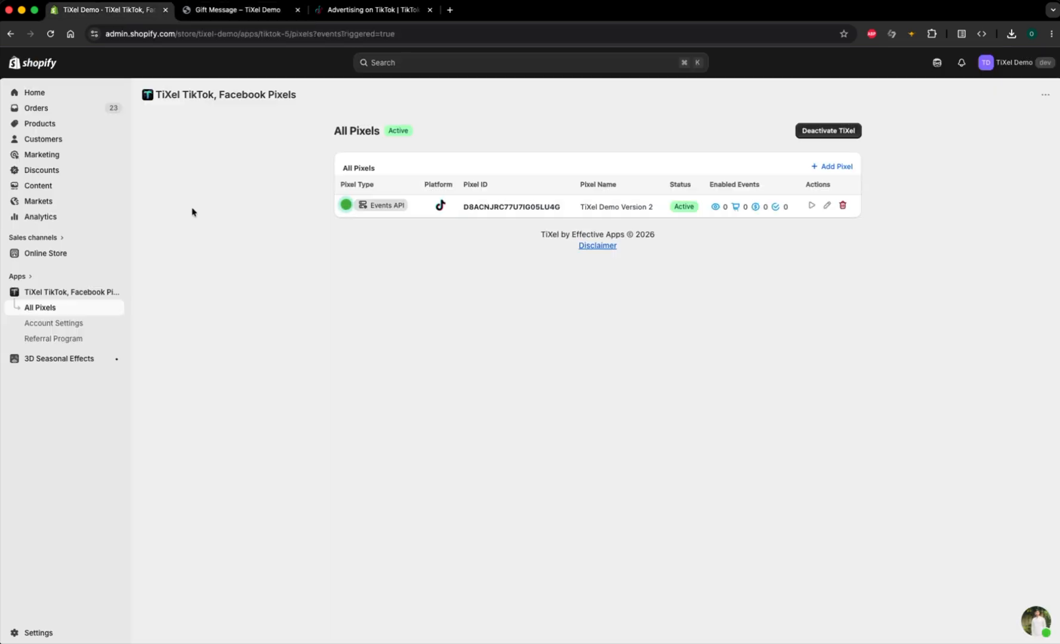
click(50, 34)
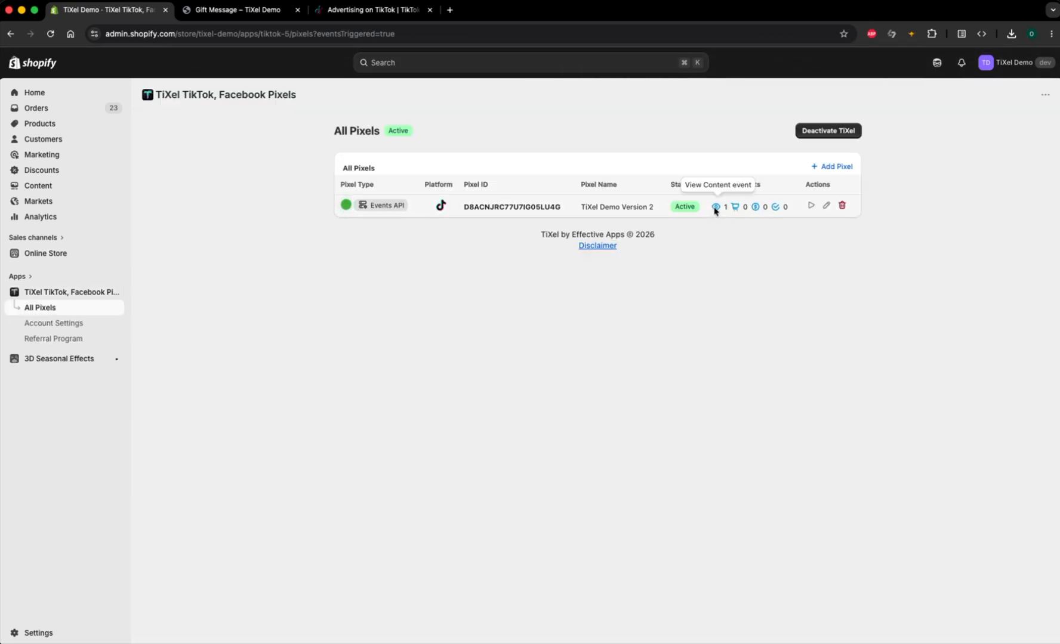
Step: Add the Gift Message product to the storefront cart and return to the app's pixel list to check the Add To Cart event
click(248, 10)
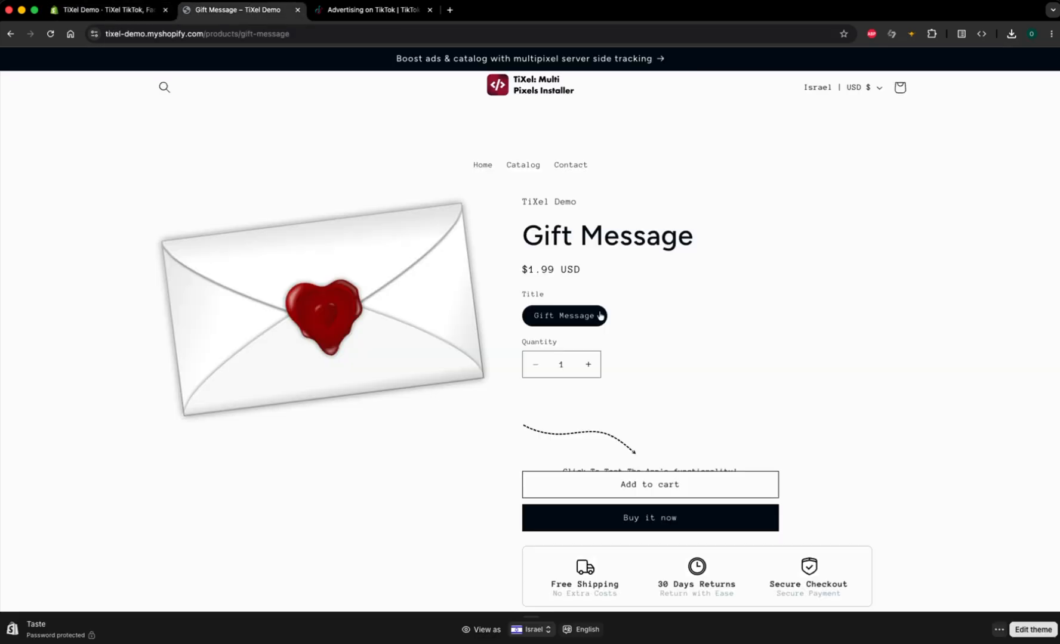
scroll(603, 334, down, 3)
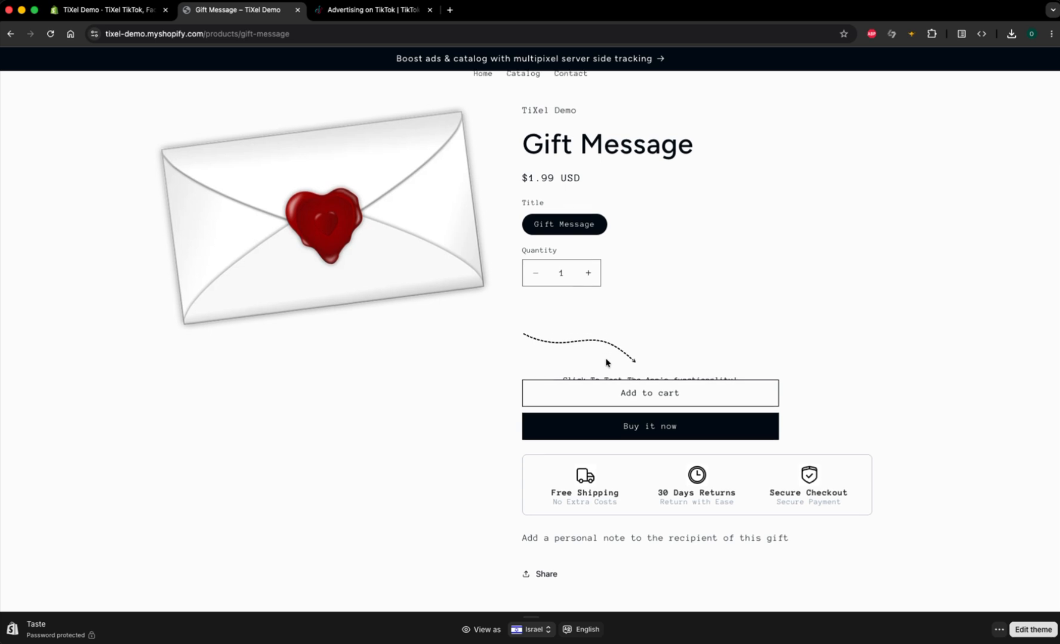
click(631, 382)
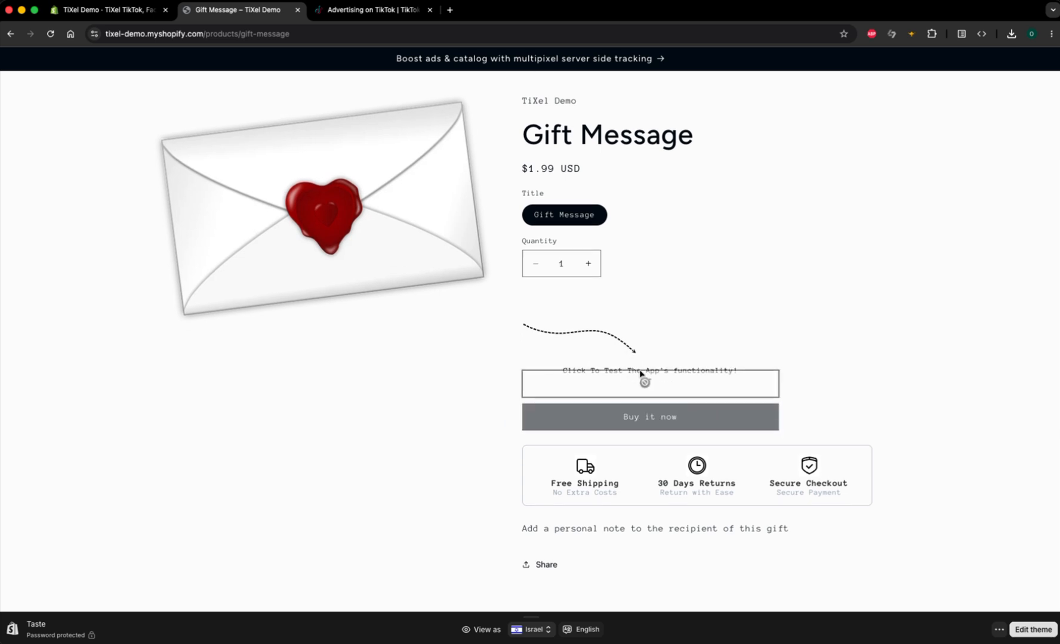
click(119, 11)
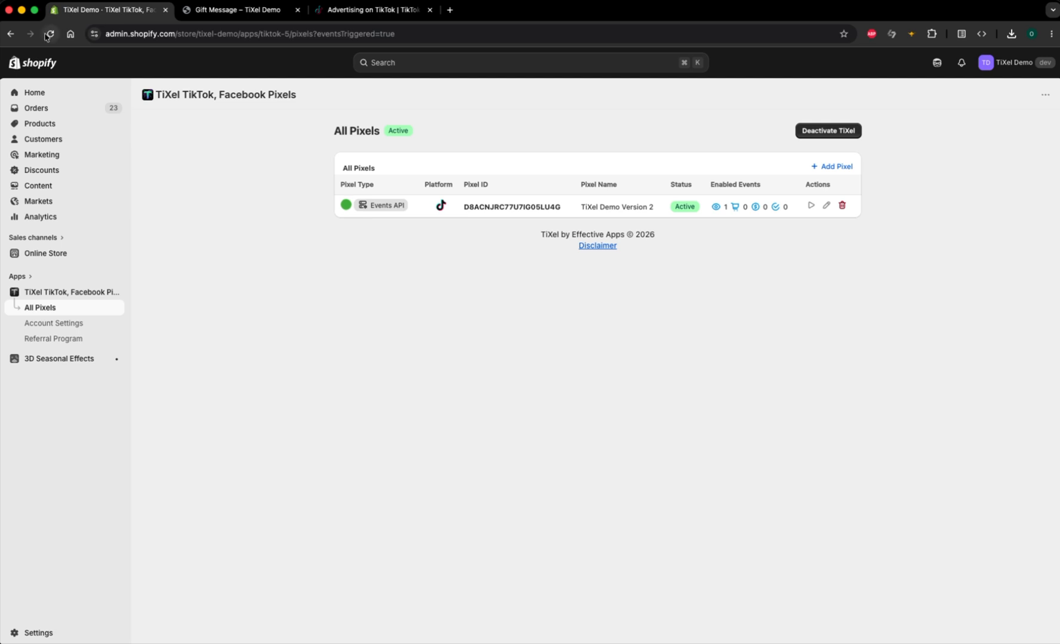